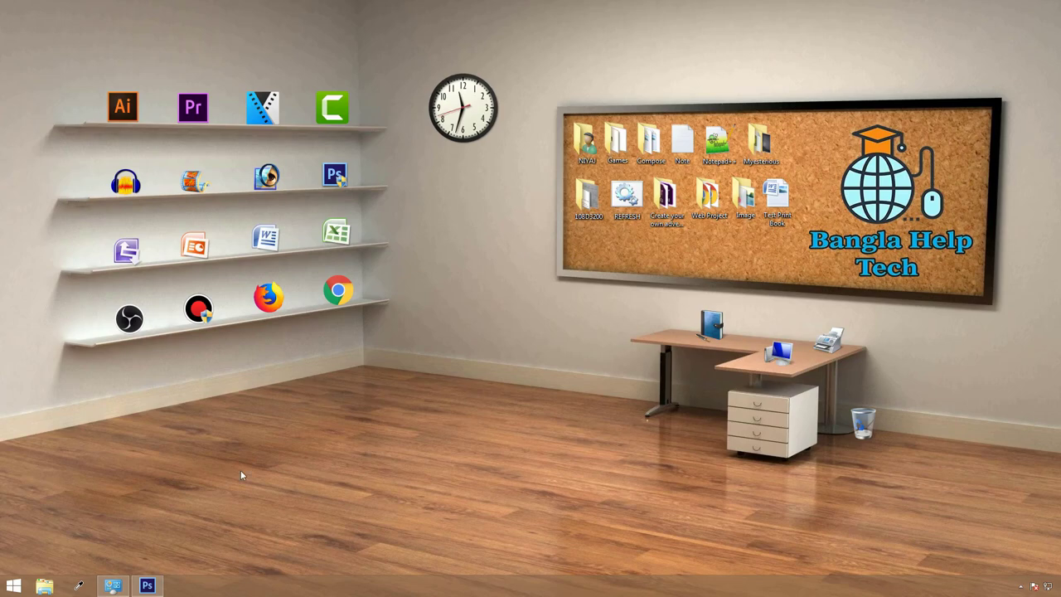
# - Switch to Photoshop and look through the eraser tool flyout
pyautogui.click(156, 588)
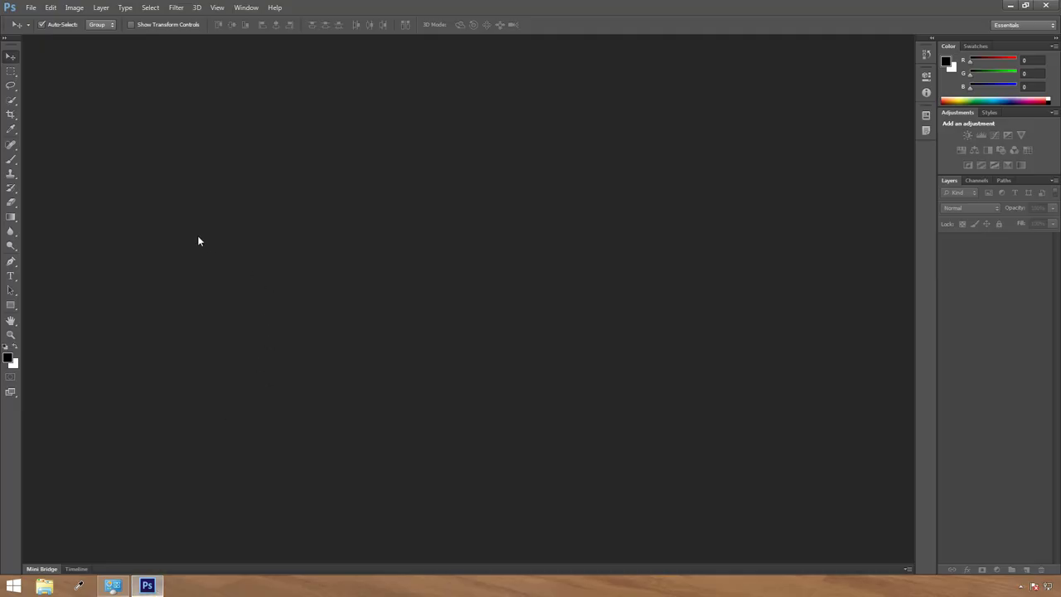
pyautogui.rightClick(11, 202)
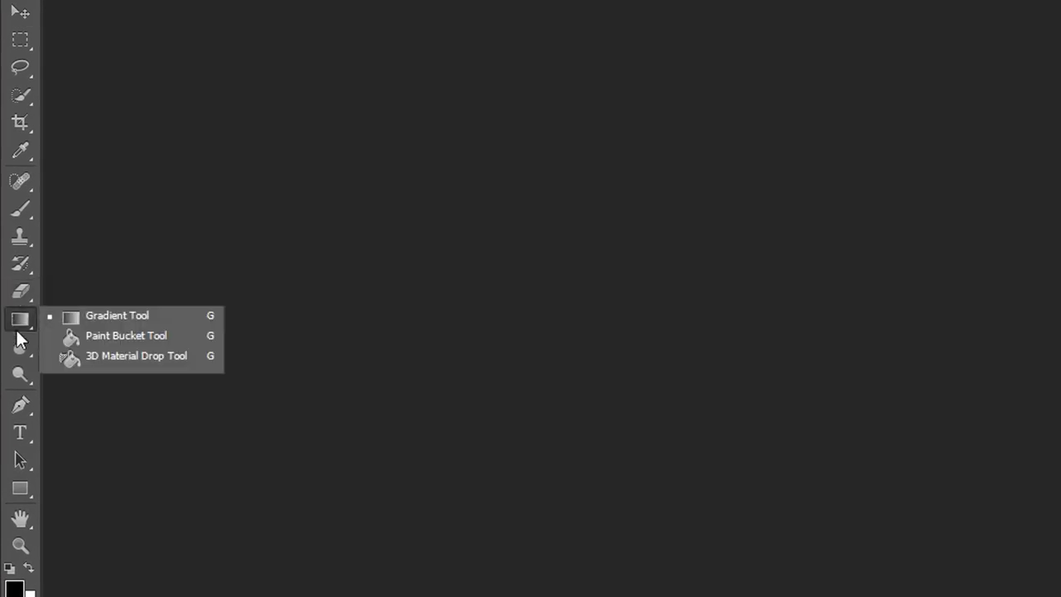
pyautogui.moveTo(16, 354)
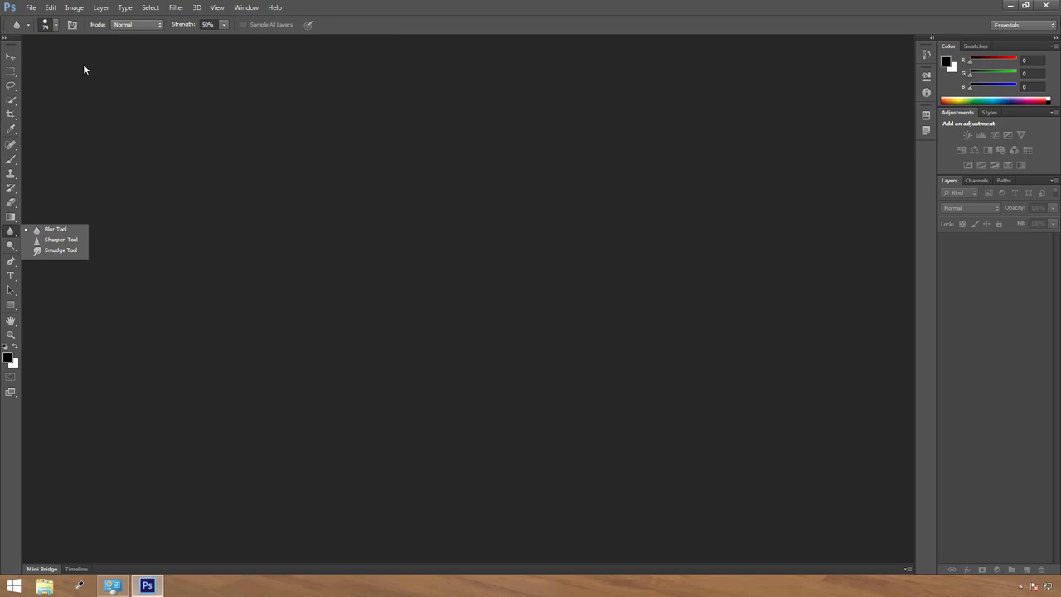
pyautogui.click(84, 69)
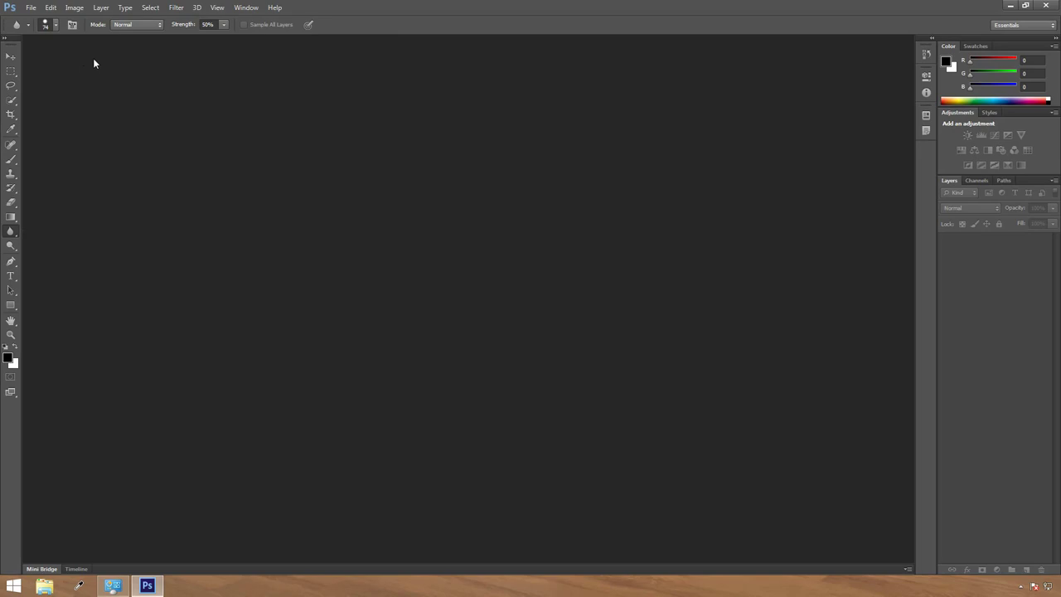
# - Create a new U.S. Paper Letter document, 8.5 × 11 inches at 300 pixels/inch
pyautogui.click(31, 9)
pyautogui.click(43, 22)
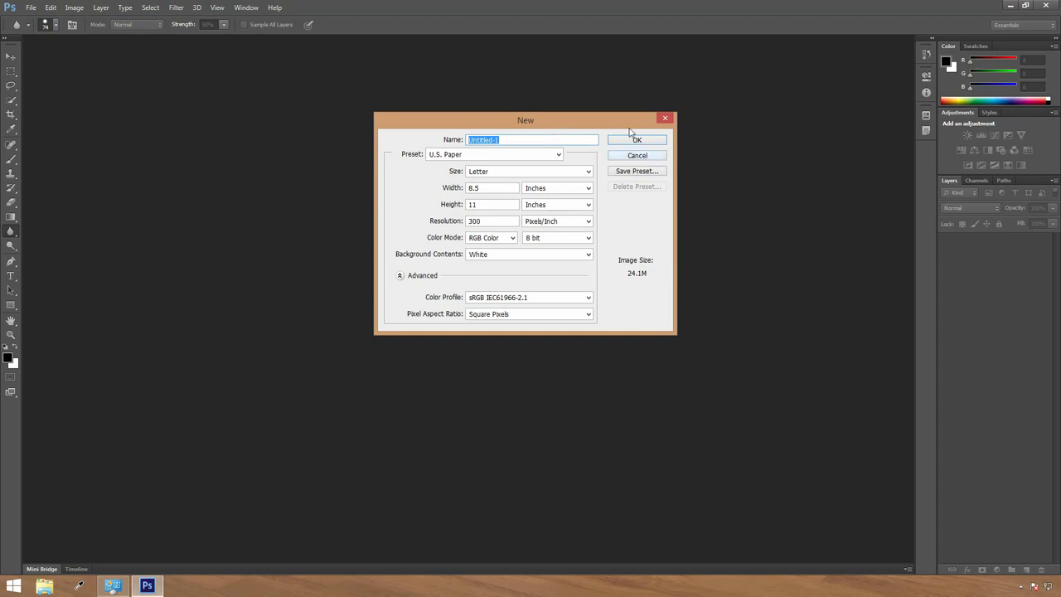
pyautogui.click(635, 138)
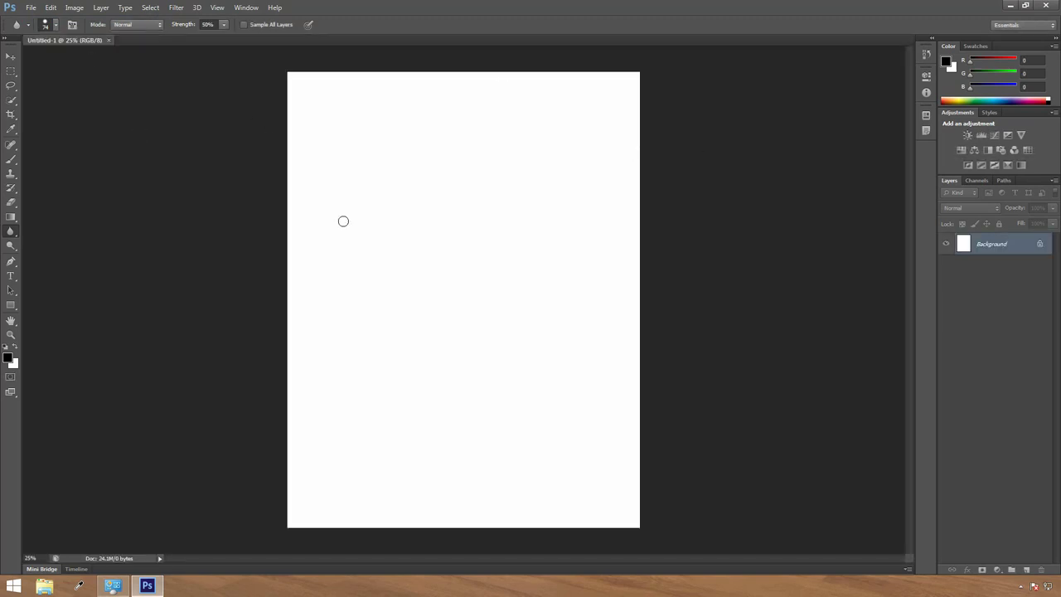
# - Select the Eraser Tool, then open Baby 3 and place-watermark together
pyautogui.click(11, 201)
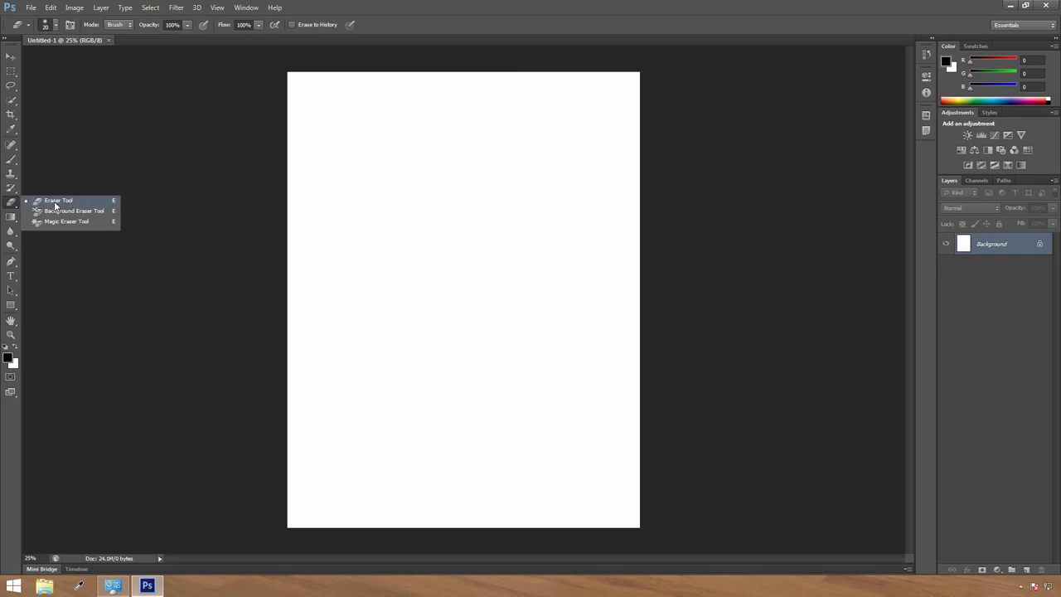
pyautogui.click(56, 205)
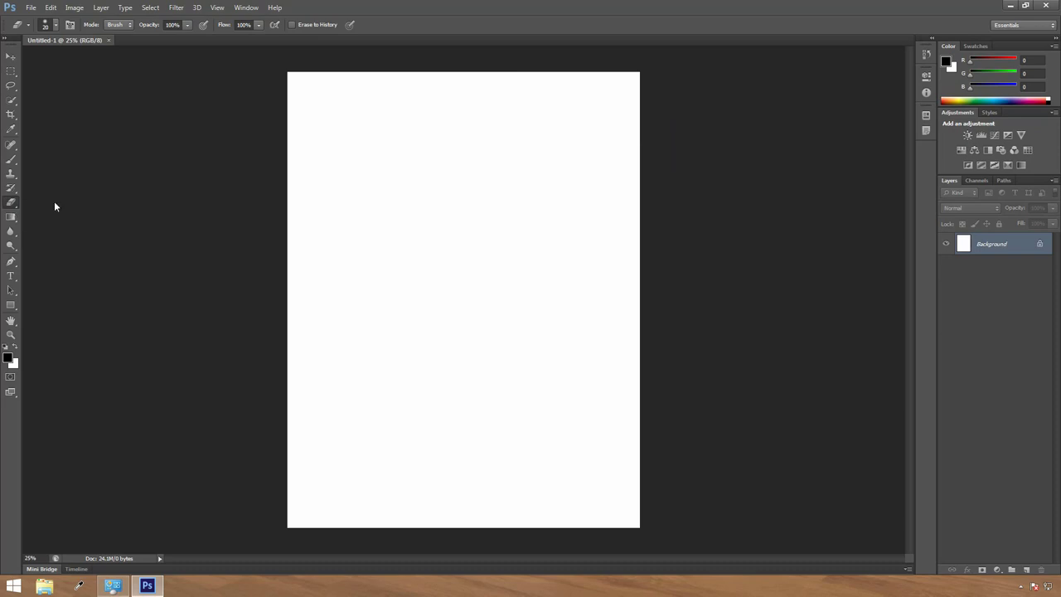
pyautogui.click(31, 8)
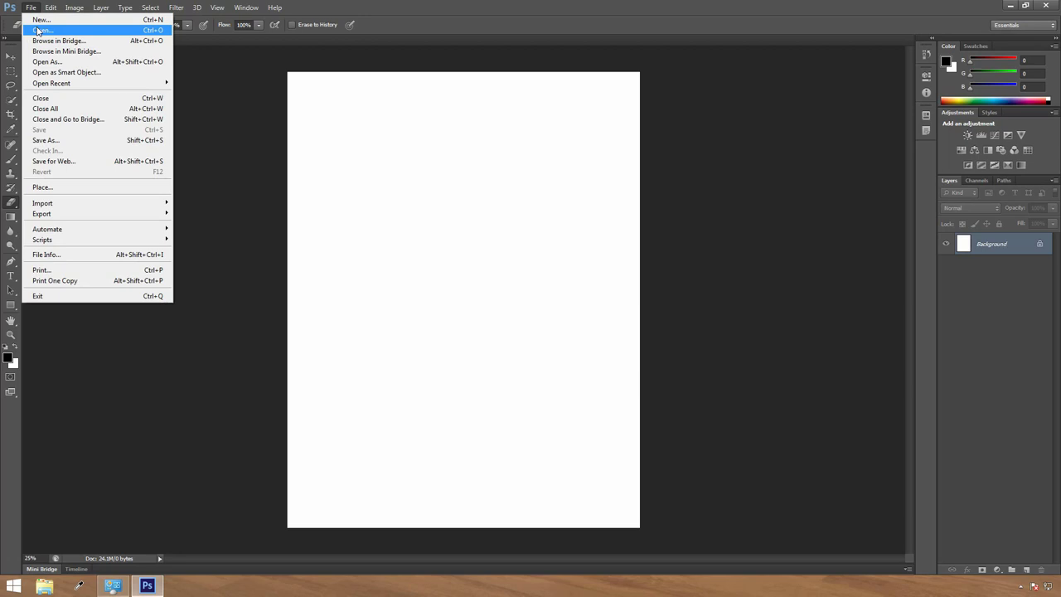
pyautogui.click(37, 31)
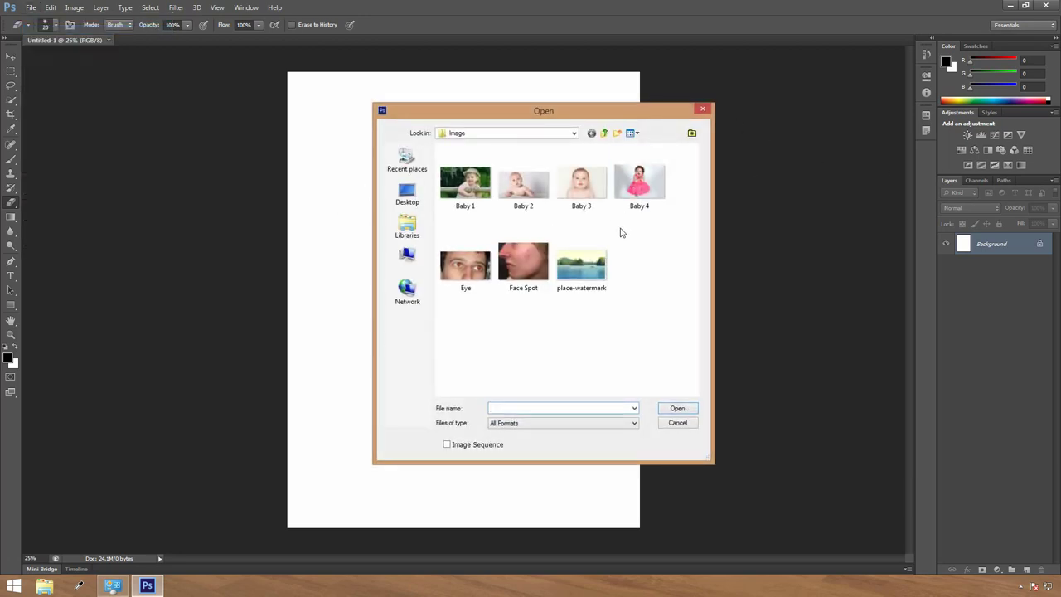
pyautogui.click(581, 182)
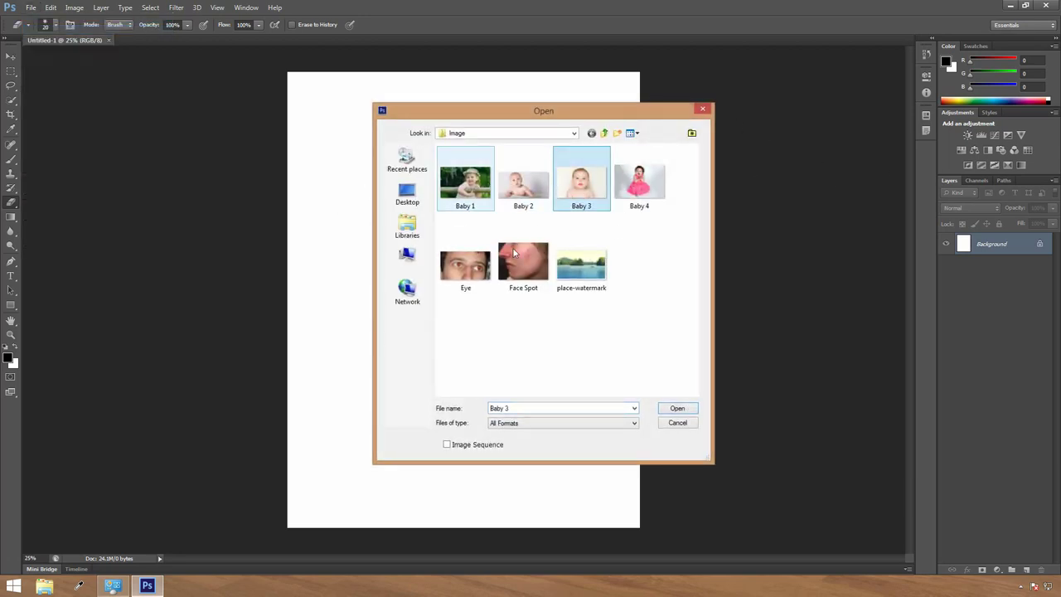
pyautogui.keyDown('ctrl'); pyautogui.click(581, 264); pyautogui.keyUp('ctrl')
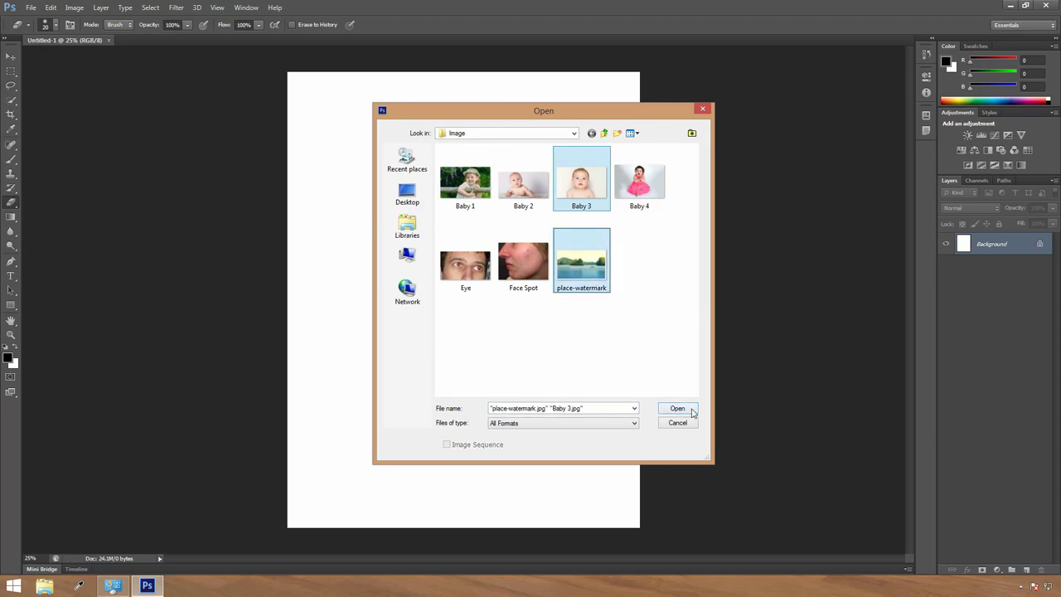
pyautogui.click(676, 409)
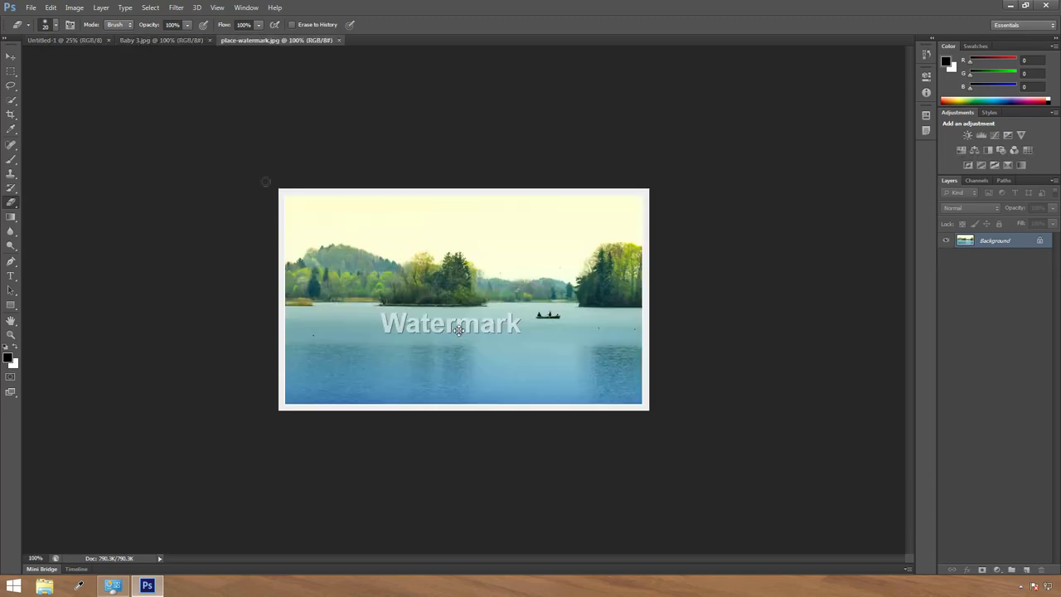
# - Bring the Baby 3.jpg document to the front
pyautogui.click(142, 41)
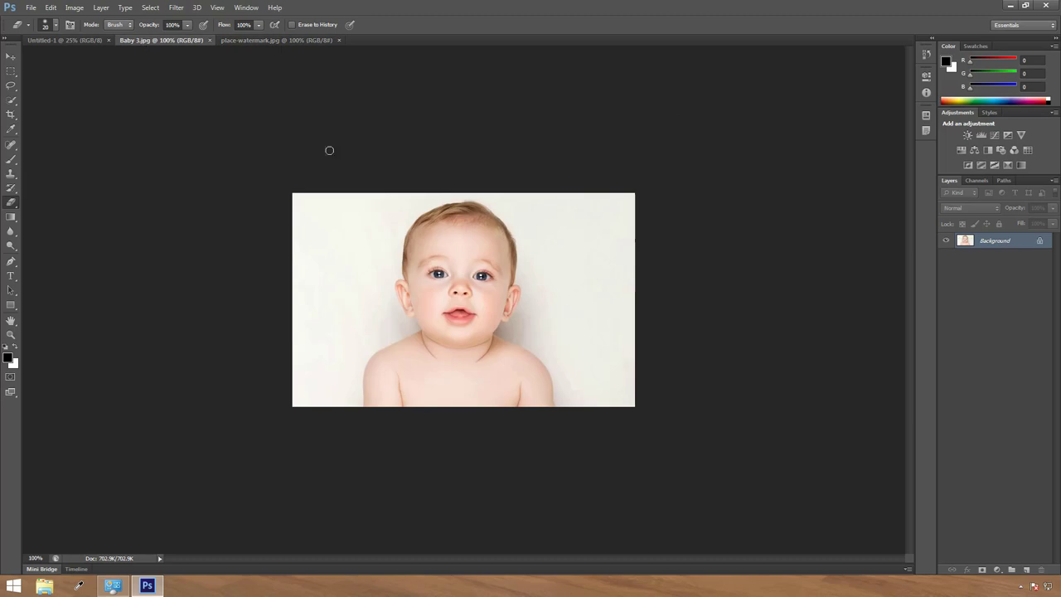
pyautogui.click(282, 40)
pyautogui.click(181, 41)
# - Try moving the locked Background with the Move Tool, dismissing both locked-layer warnings
pyautogui.click(11, 56)
pyautogui.moveTo(475, 262); pyautogui.dragTo(457, 240)
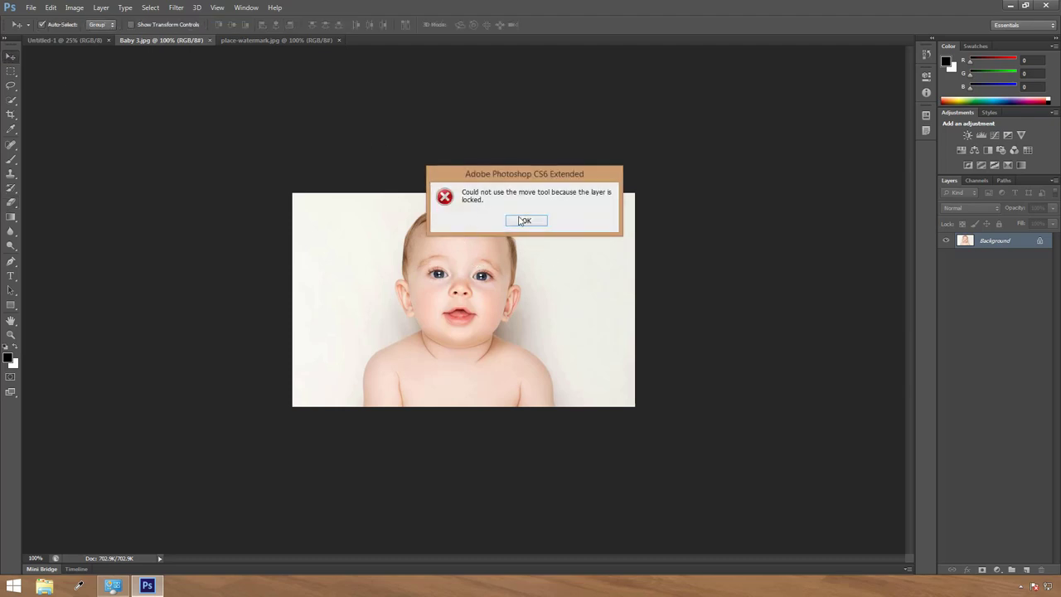
pyautogui.click(524, 221)
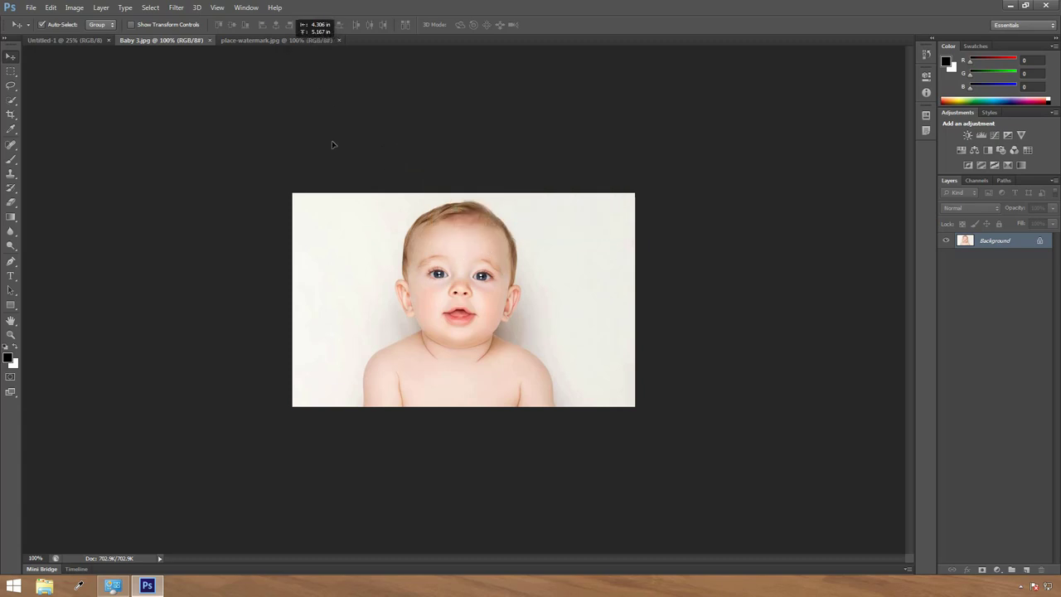
pyautogui.click(411, 242)
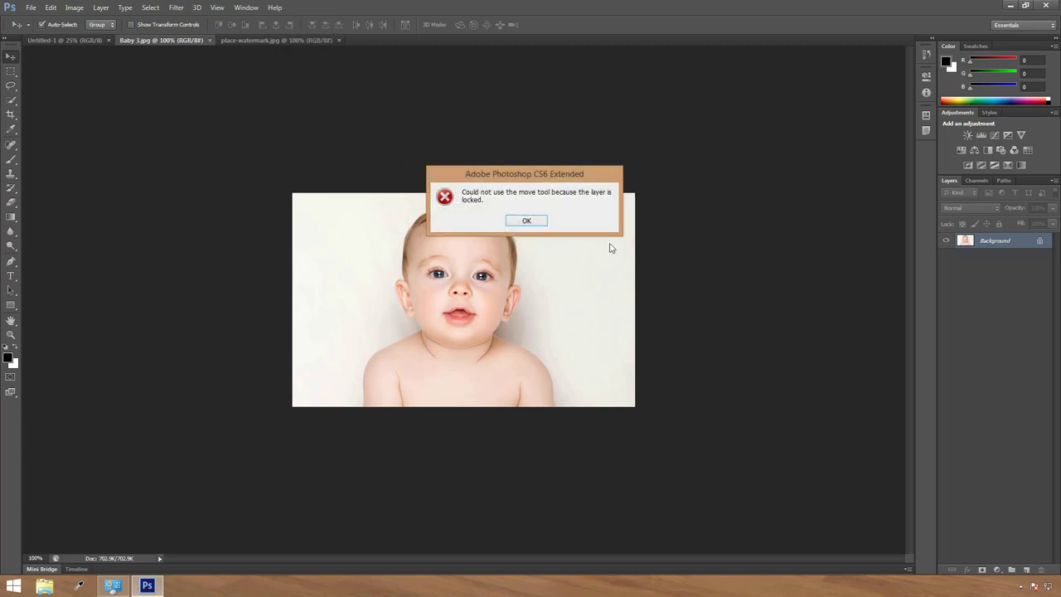
pyautogui.click(524, 223)
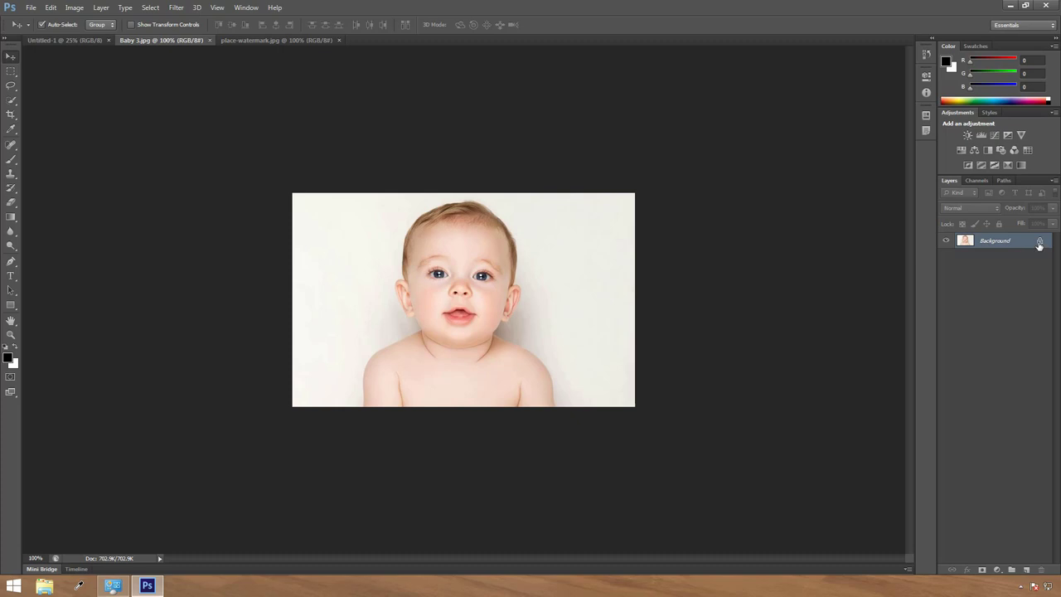
# - Unlock Baby 3's Background as Layer 0 and drag it onto place-watermark
pyautogui.doubleClick(1039, 242)
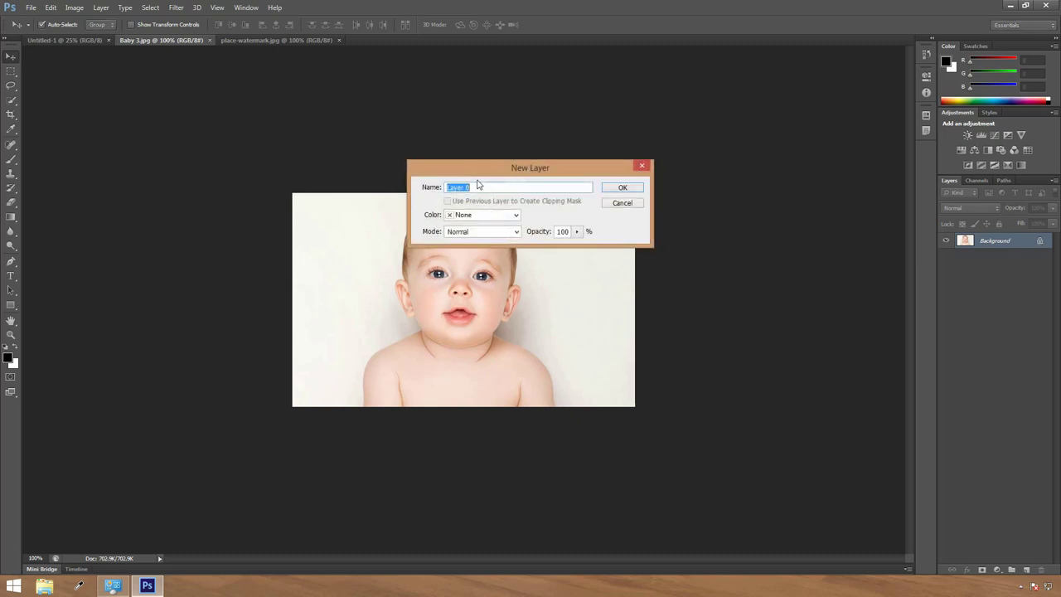
pyautogui.moveTo(490, 172); pyautogui.dragTo(469, 167)
pyautogui.click(604, 186)
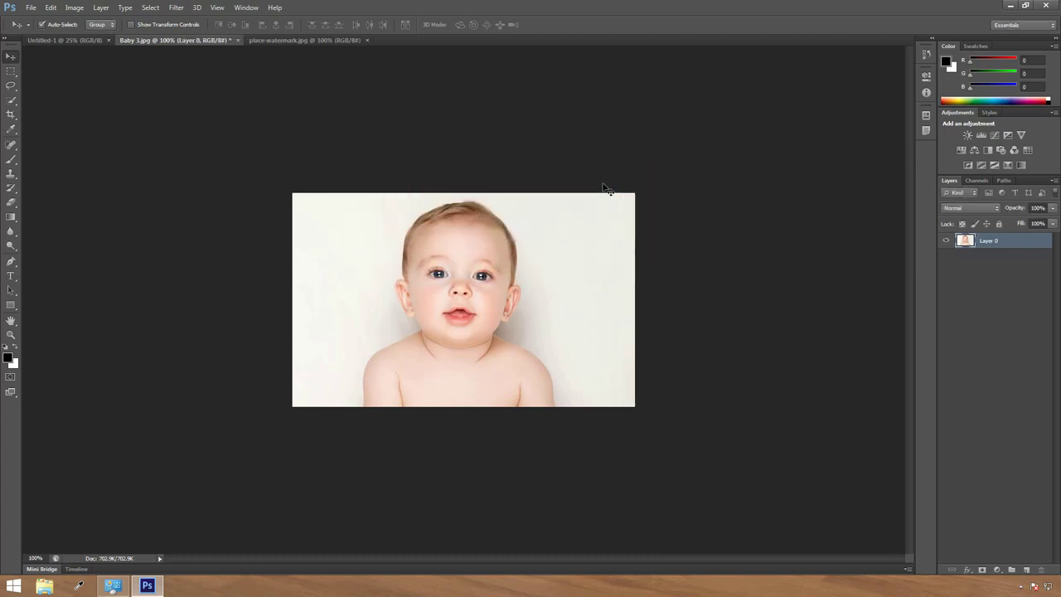
pyautogui.moveTo(447, 296)
pyautogui.mouseDown()
pyautogui.moveTo(487, 249)
pyautogui.moveTo(469, 253)
pyautogui.moveTo(473, 276)
pyautogui.moveTo(445, 292)
pyautogui.moveTo(263, 112)
pyautogui.moveTo(247, 76)
pyautogui.moveTo(268, 43)
pyautogui.moveTo(441, 235)
pyautogui.moveTo(443, 276)
pyautogui.mouseUp()
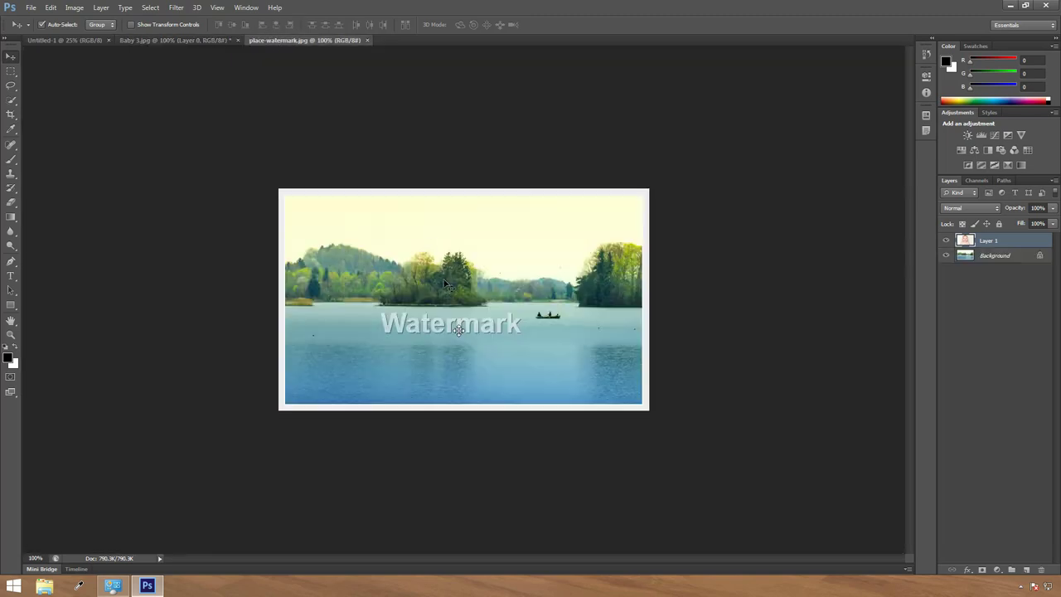
# - Close Baby 3.jpg without saving and line up the baby layer over the lake
pyautogui.click(231, 41)
pyautogui.click(238, 41)
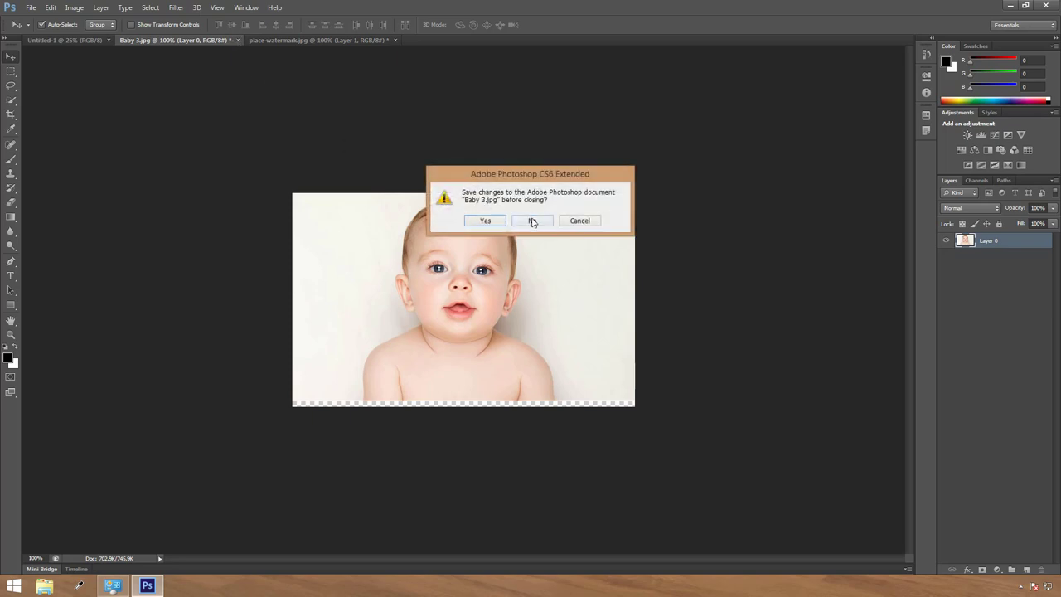
pyautogui.click(532, 220)
pyautogui.moveTo(466, 258); pyautogui.dragTo(466, 277)
# - Select the Eraser Tool with a larger, 0% hardness brush
pyautogui.click(11, 201)
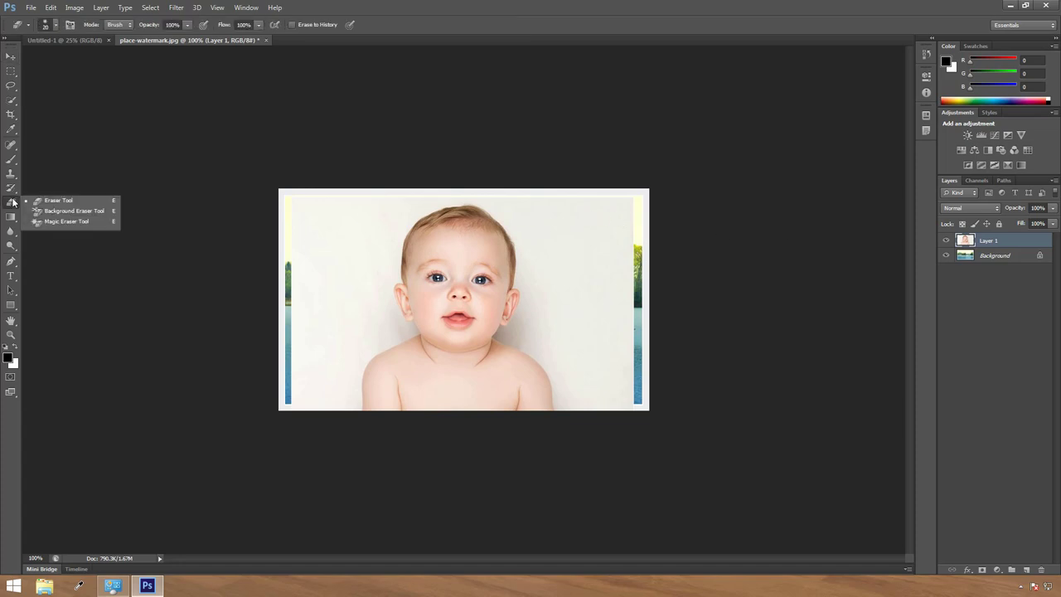
pyautogui.click(55, 202)
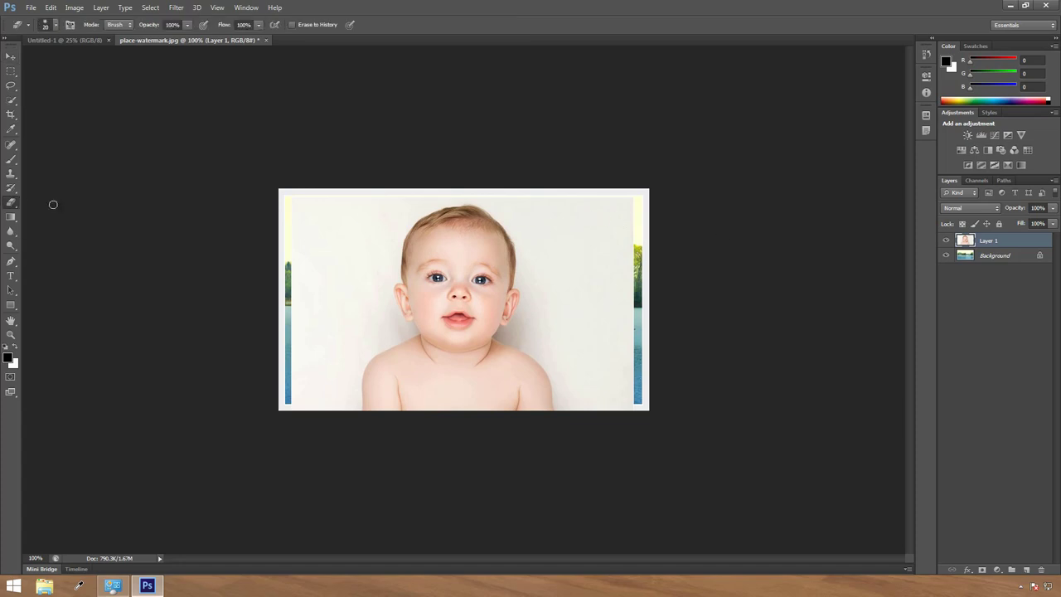
pyautogui.click(55, 25)
pyautogui.moveTo(27, 64); pyautogui.dragTo(62, 65)
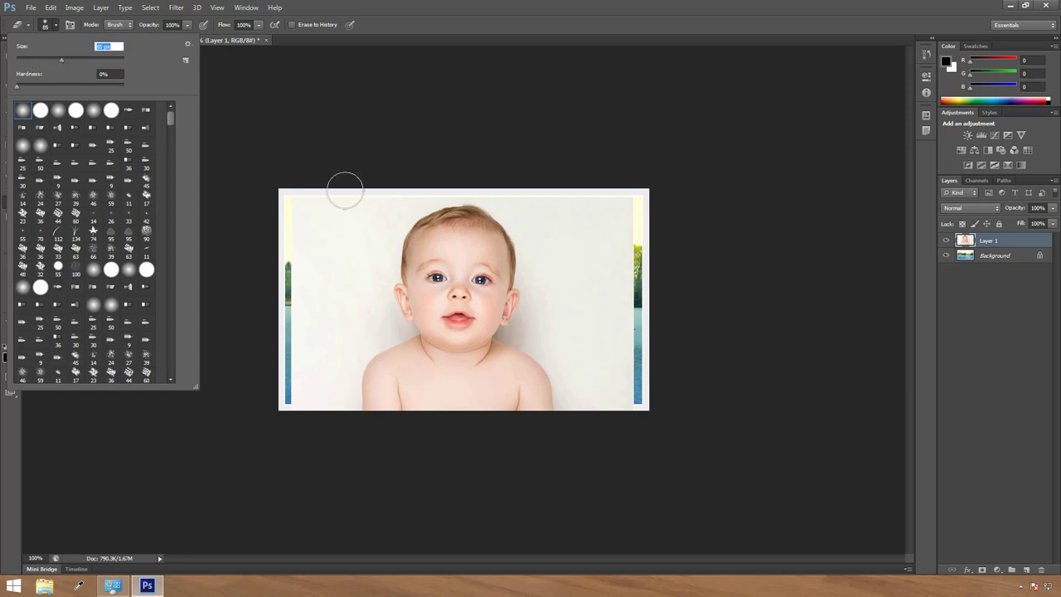
pyautogui.click(332, 208)
# - Erase the white backdrop around the baby to reveal lake, trees and sky
pyautogui.moveTo(312, 291)
pyautogui.mouseDown()
pyautogui.moveTo(300, 257)
pyautogui.moveTo(304, 408)
pyautogui.moveTo(342, 220)
pyautogui.moveTo(373, 189)
pyautogui.moveTo(308, 396)
pyautogui.mouseUp()
pyautogui.moveTo(384, 208)
pyautogui.mouseDown()
pyautogui.moveTo(358, 276)
pyautogui.moveTo(358, 236)
pyautogui.moveTo(379, 310)
pyautogui.moveTo(339, 367)
pyautogui.moveTo(337, 396)
pyautogui.moveTo(352, 389)
pyautogui.mouseUp()
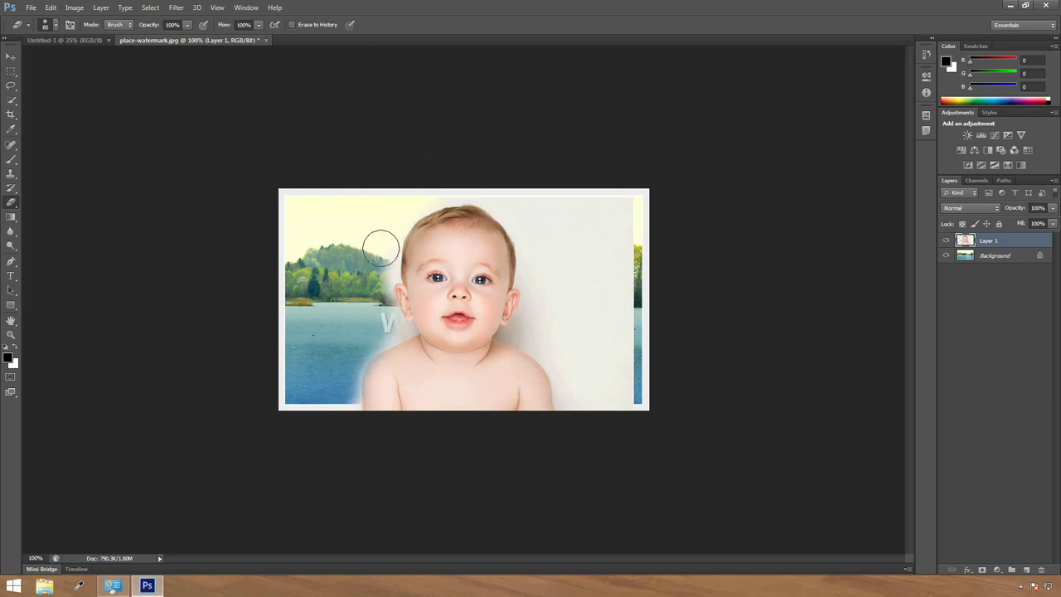
pyautogui.moveTo(486, 178)
pyautogui.mouseDown()
pyautogui.moveTo(533, 242)
pyautogui.moveTo(538, 322)
pyautogui.moveTo(580, 193)
pyautogui.moveTo(615, 303)
pyautogui.moveTo(617, 281)
pyautogui.moveTo(605, 378)
pyautogui.moveTo(632, 280)
pyautogui.moveTo(609, 381)
pyautogui.moveTo(623, 392)
pyautogui.moveTo(582, 384)
pyautogui.moveTo(562, 350)
pyautogui.moveTo(526, 326)
pyautogui.moveTo(585, 340)
pyautogui.moveTo(576, 394)
pyautogui.moveTo(561, 347)
pyautogui.moveTo(581, 374)
pyautogui.mouseUp()
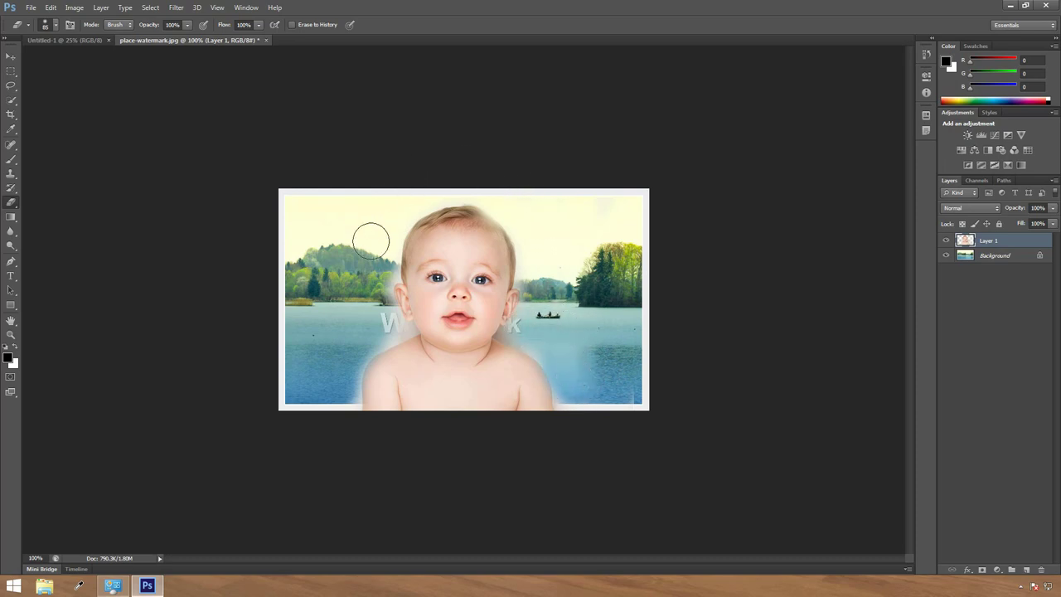
pyautogui.moveTo(374, 311)
pyautogui.mouseDown()
pyautogui.moveTo(383, 327)
pyautogui.moveTo(360, 339)
pyautogui.moveTo(344, 377)
pyautogui.moveTo(353, 404)
pyautogui.mouseUp()
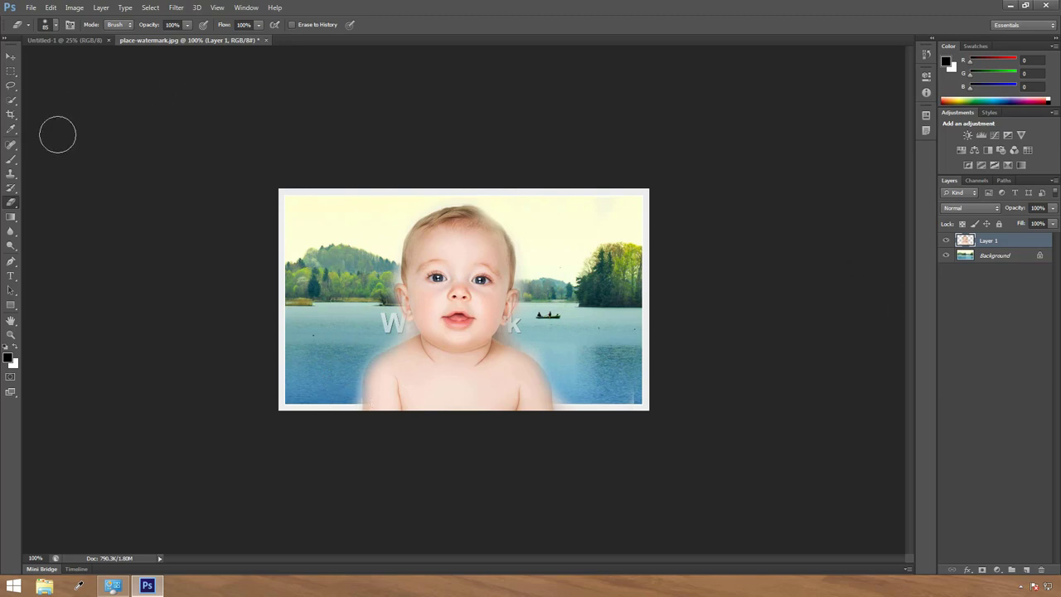
pyautogui.rightClick(11, 202)
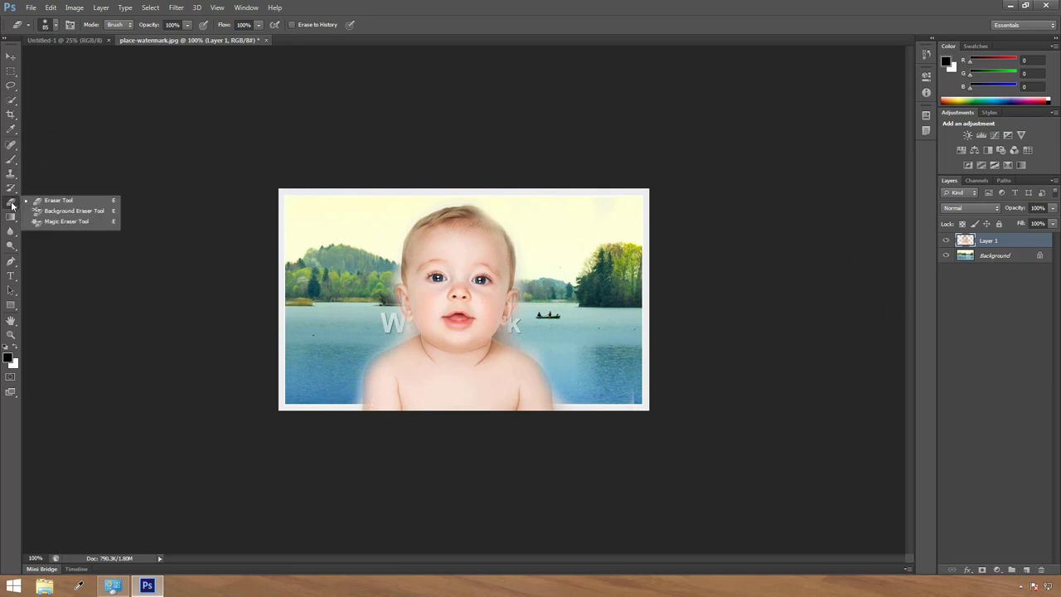
# - Choose the Background Eraser Tool and enlarge its brush
pyautogui.click(89, 213)
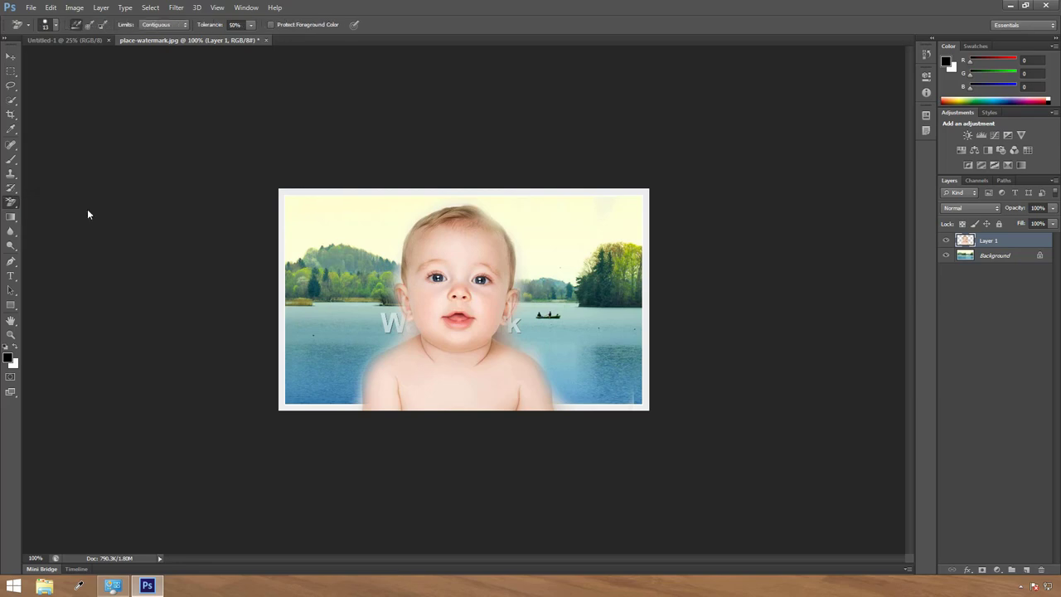
pyautogui.click(50, 24)
pyautogui.moveTo(25, 60); pyautogui.dragTo(42, 60)
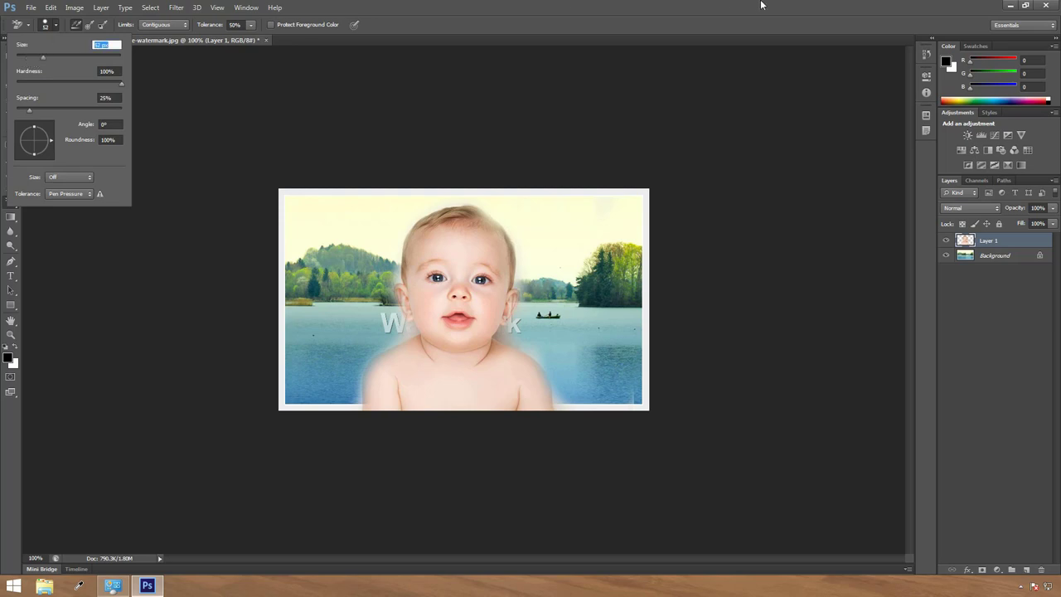
pyautogui.click(761, 4)
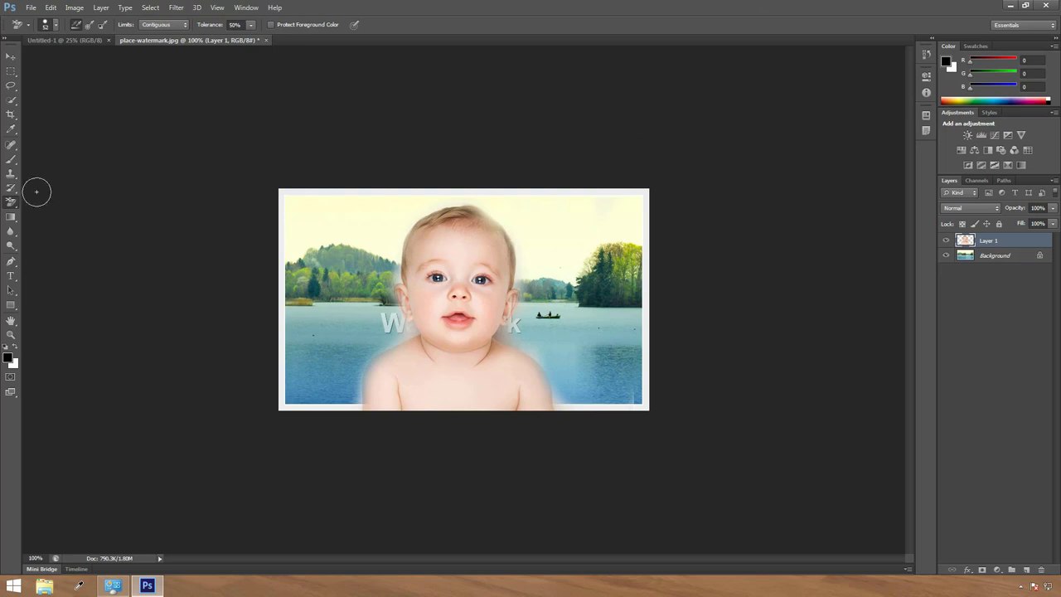
pyautogui.rightClick(9, 203)
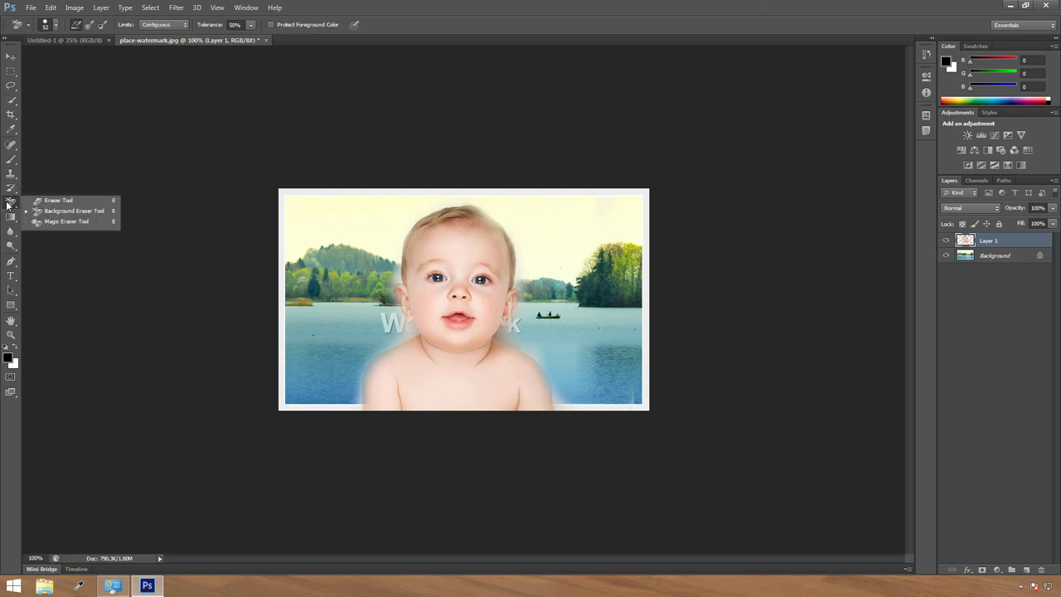
pyautogui.click(81, 211)
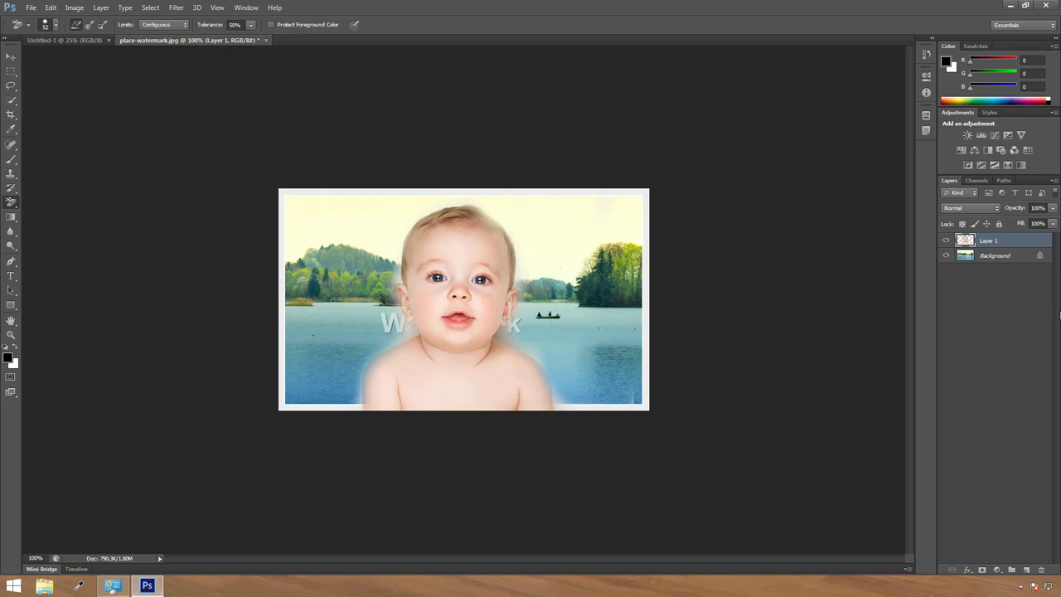
# - Convert the Background into Layer 0 and erase the photo's right side to transparency
pyautogui.click(1016, 256)
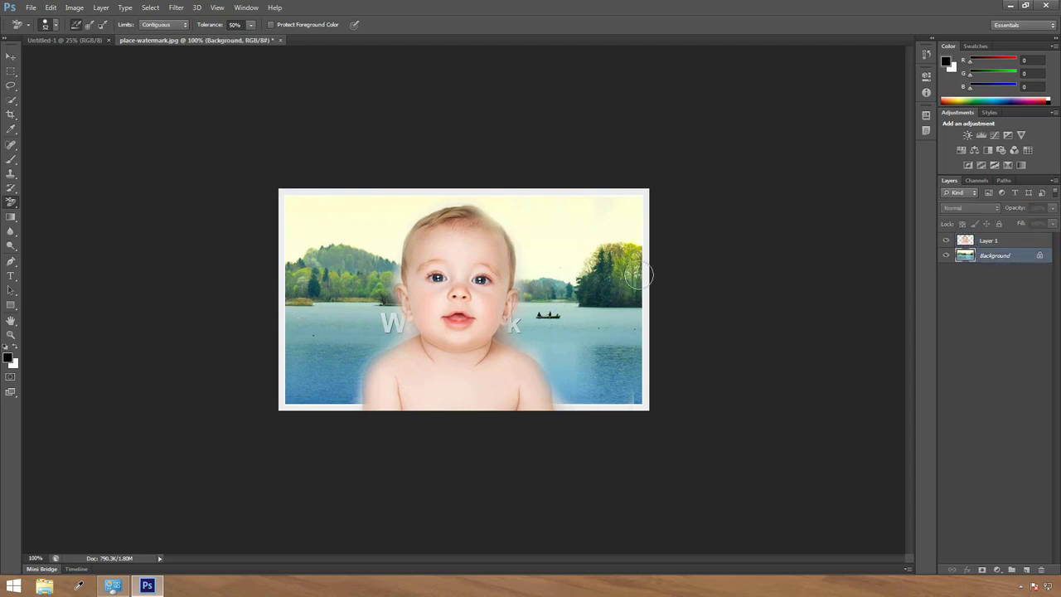
pyautogui.doubleClick(1042, 258)
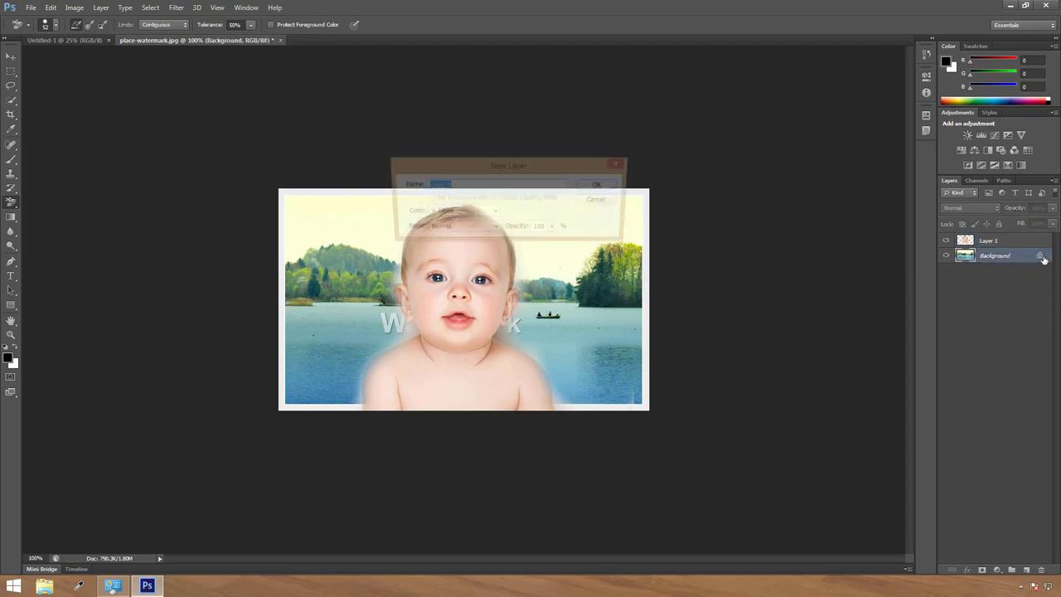
pyautogui.click(602, 185)
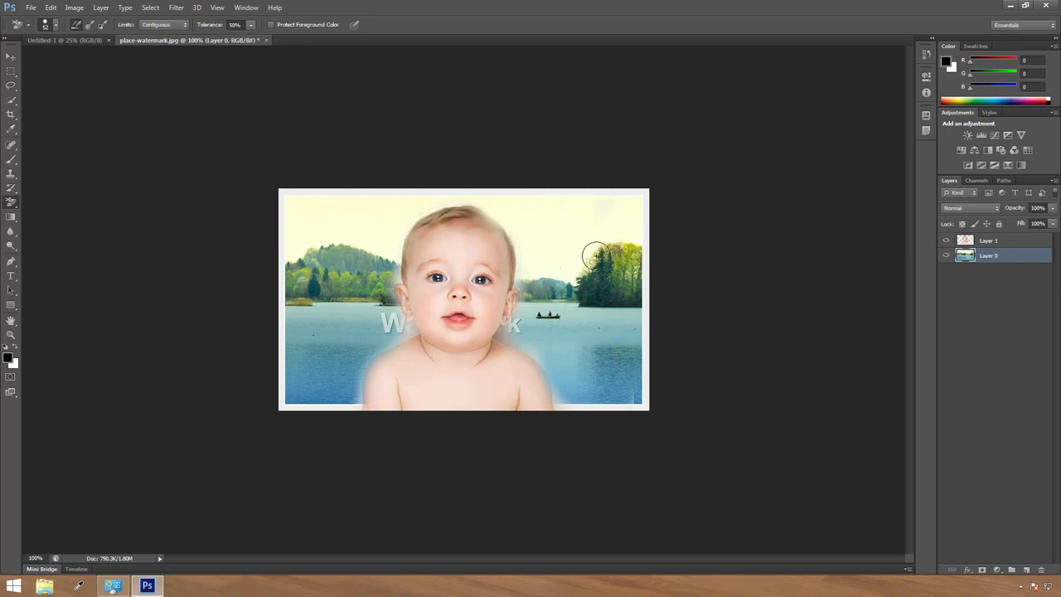
pyautogui.moveTo(593, 241)
pyautogui.mouseDown()
pyautogui.moveTo(598, 364)
pyautogui.moveTo(607, 242)
pyautogui.moveTo(633, 293)
pyautogui.moveTo(622, 362)
pyautogui.moveTo(621, 212)
pyautogui.moveTo(610, 239)
pyautogui.moveTo(614, 348)
pyautogui.moveTo(642, 236)
pyautogui.moveTo(639, 394)
pyautogui.moveTo(644, 351)
pyautogui.moveTo(579, 336)
pyautogui.moveTo(578, 235)
pyautogui.moveTo(562, 316)
pyautogui.moveTo(581, 258)
pyautogui.moveTo(611, 222)
pyautogui.moveTo(590, 218)
pyautogui.moveTo(620, 201)
pyautogui.moveTo(524, 217)
pyautogui.moveTo(585, 192)
pyautogui.moveTo(567, 361)
pyautogui.moveTo(585, 311)
pyautogui.moveTo(646, 293)
pyautogui.moveTo(595, 415)
pyautogui.moveTo(581, 391)
pyautogui.moveTo(576, 408)
pyautogui.moveTo(651, 383)
pyautogui.mouseUp()
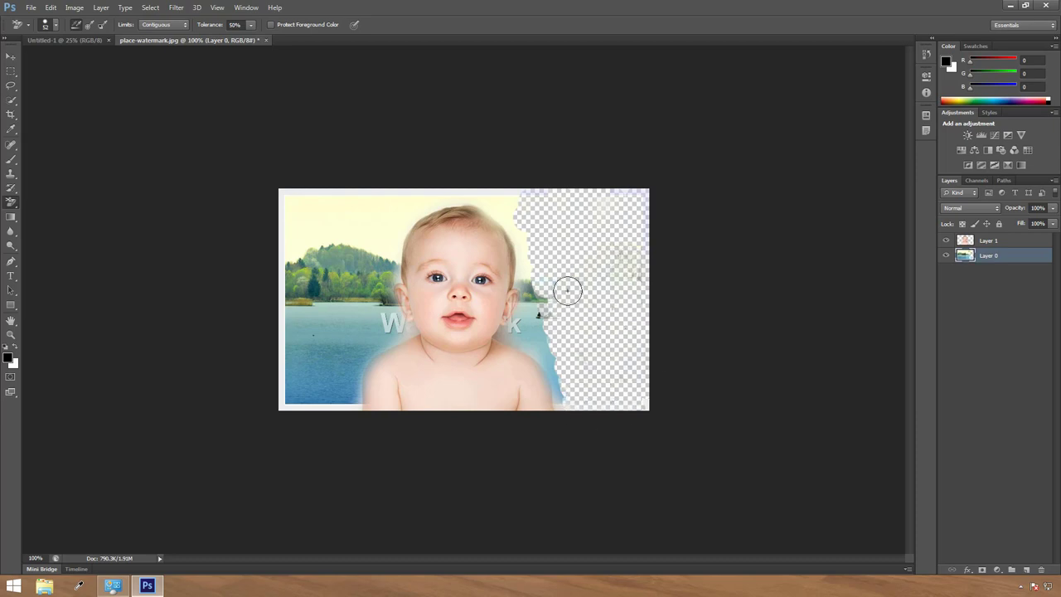
pyautogui.rightClick(14, 206)
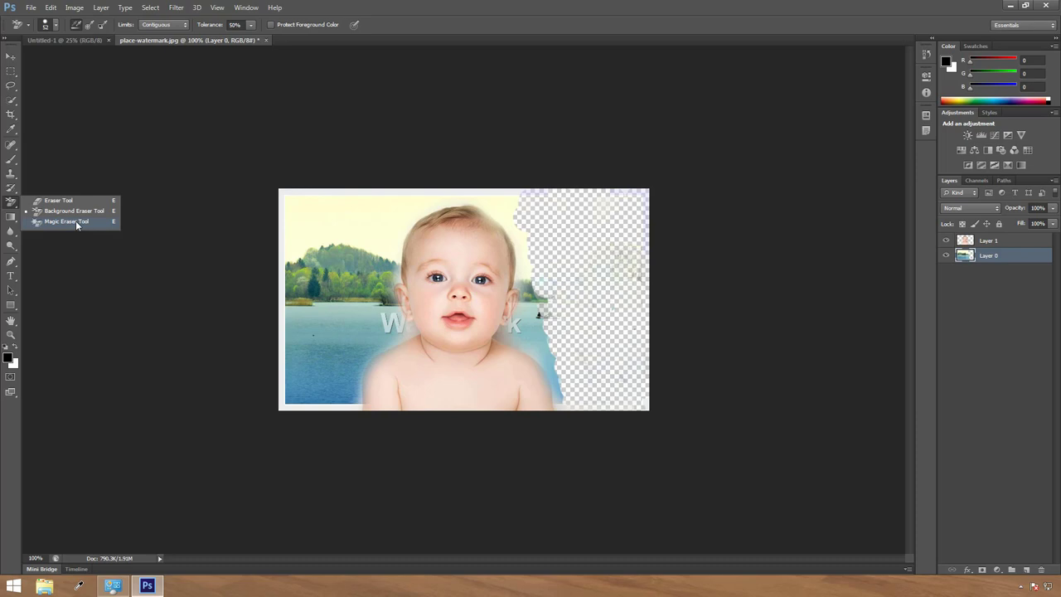
# - Close the edited watermark photo without saving and reopen place-watermark.jpg
pyautogui.click(67, 222)
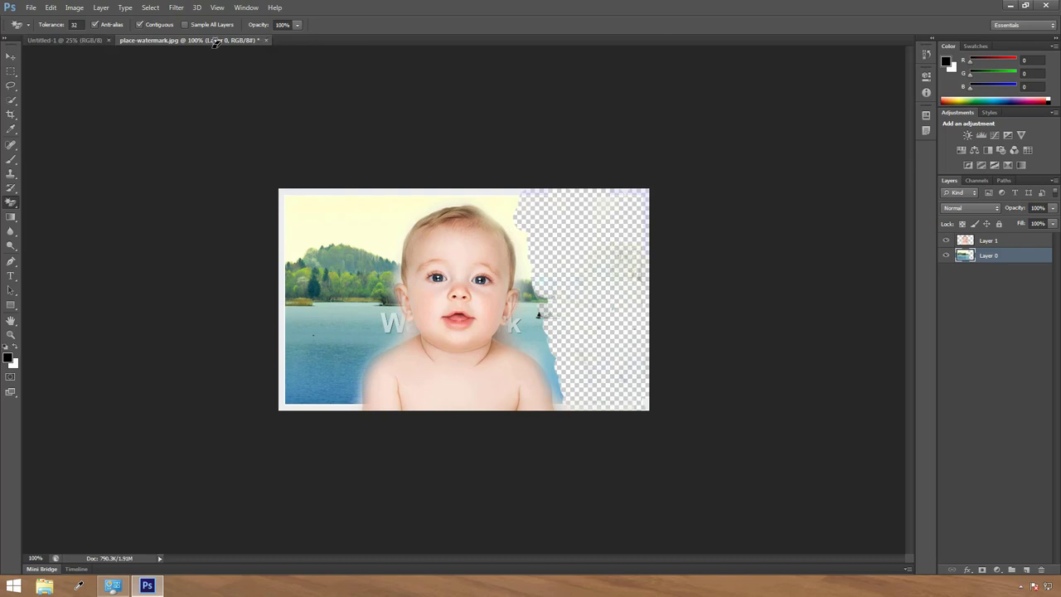
pyautogui.click(266, 40)
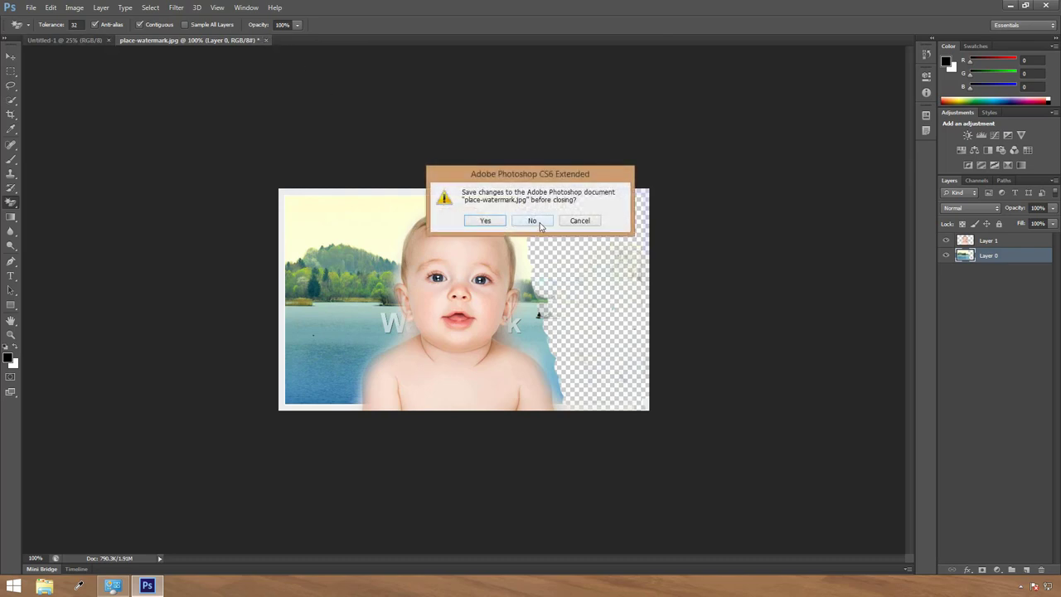
pyautogui.click(533, 221)
pyautogui.click(30, 8)
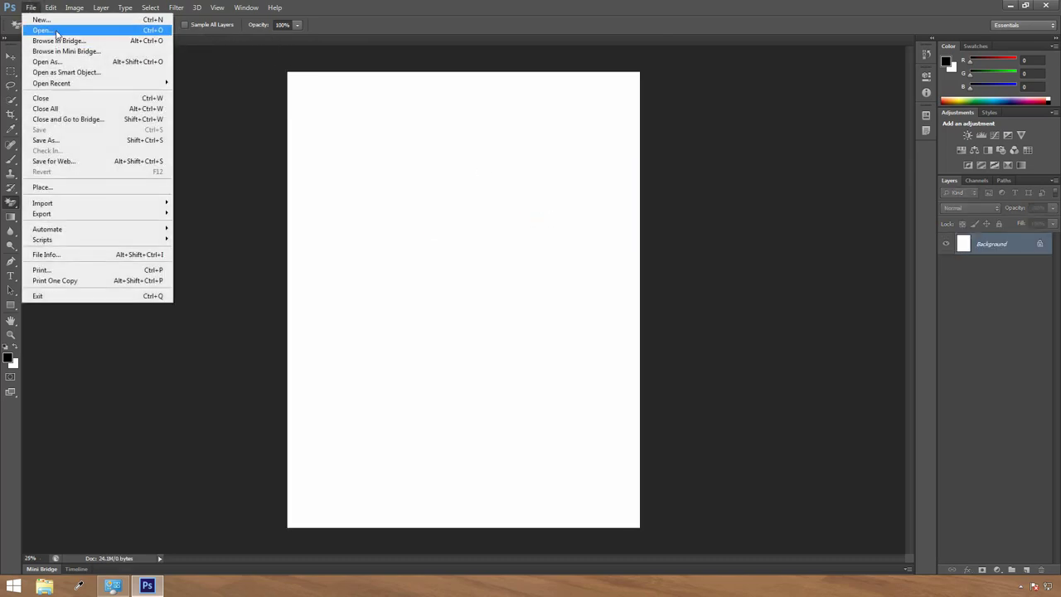
pyautogui.click(50, 31)
pyautogui.doubleClick(591, 265)
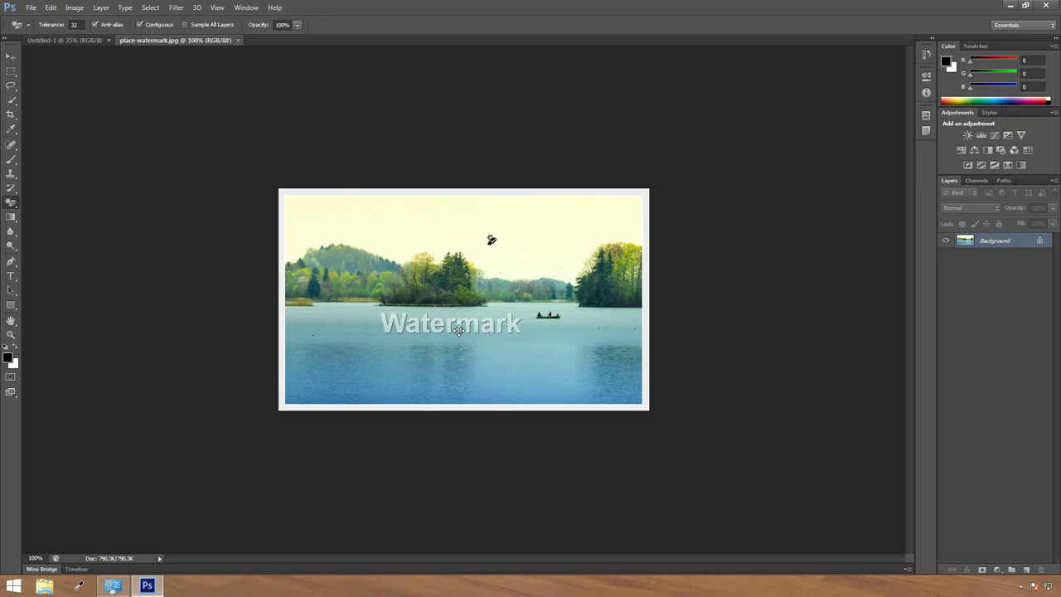
# - Erase the whole sky above the treeline with the Magic Eraser Tool
pyautogui.rightClick(10, 202)
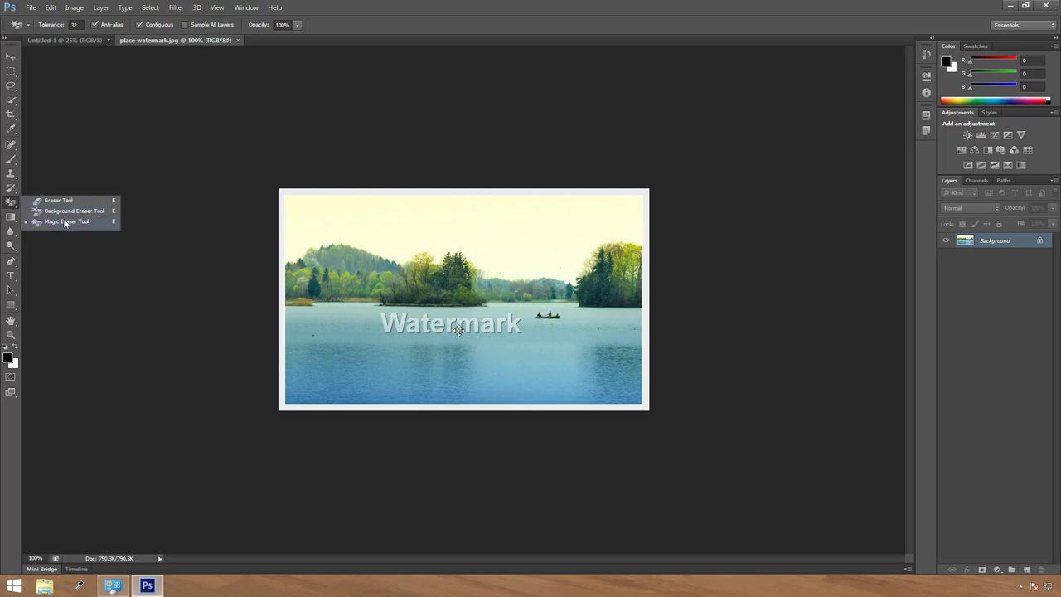
pyautogui.click(73, 222)
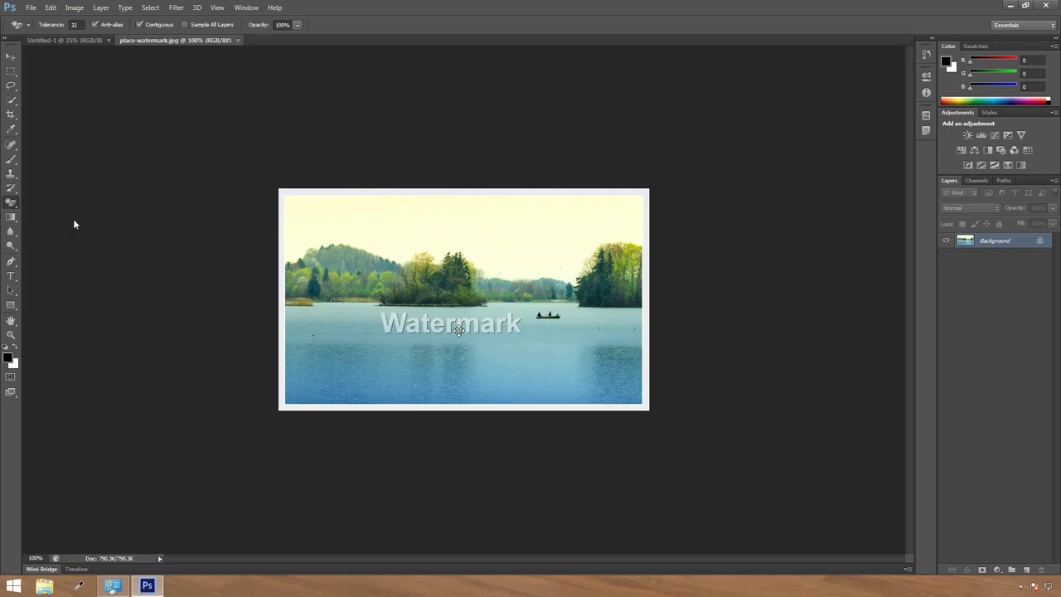
pyautogui.click(484, 226)
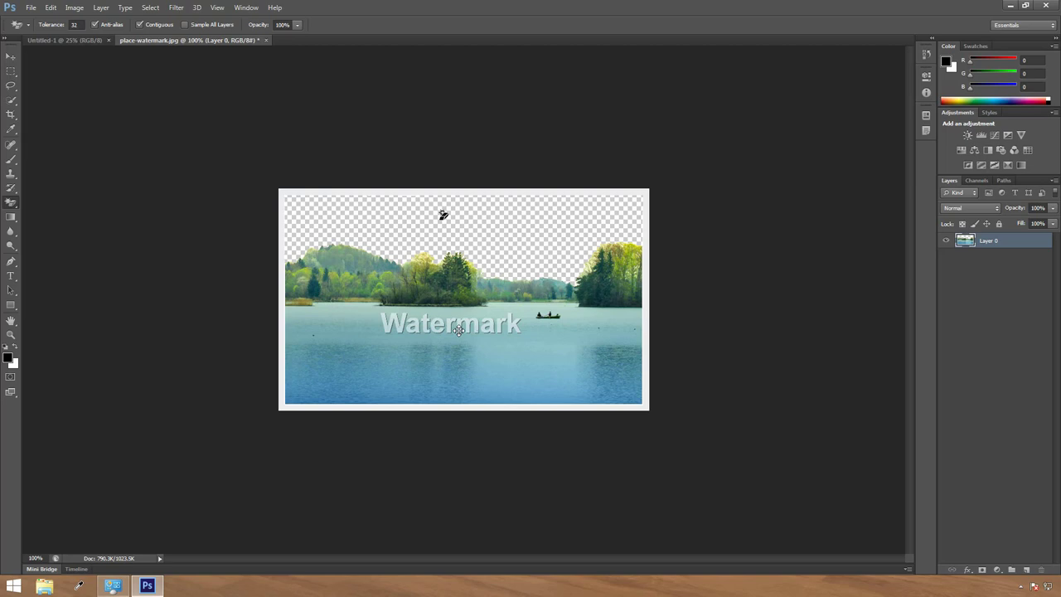
pyautogui.click(19, 206)
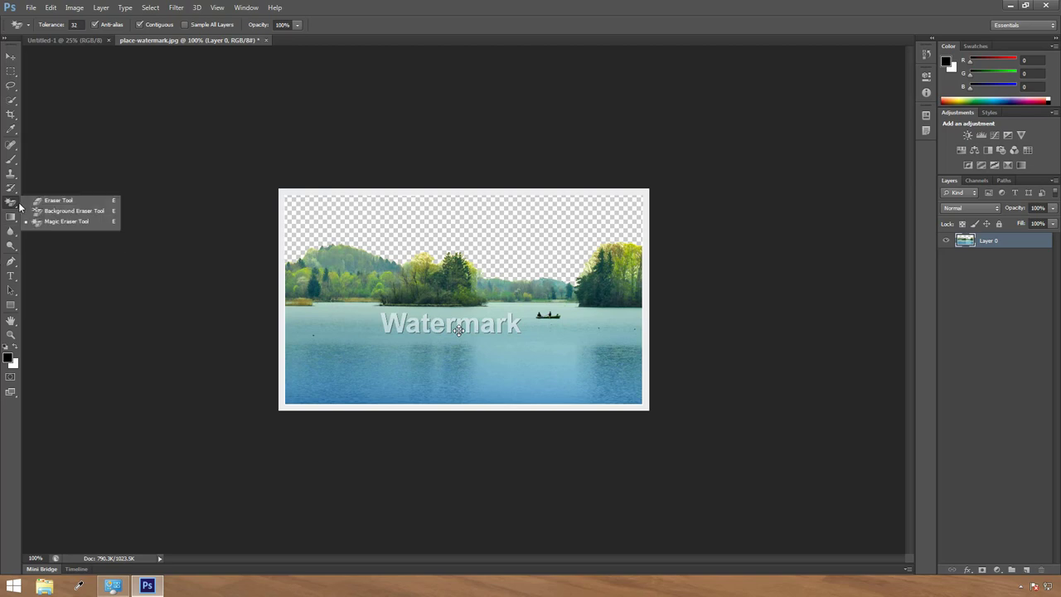
pyautogui.click(13, 220)
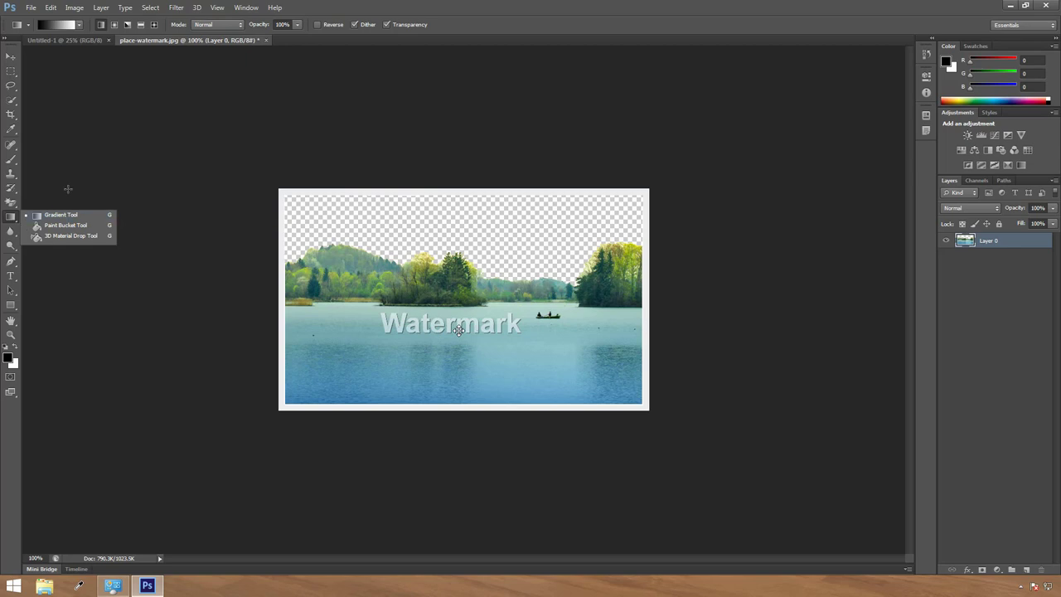
# - Close place-watermark.jpg without saving and view the Gradient tool's grouped tools
pyautogui.click(267, 40)
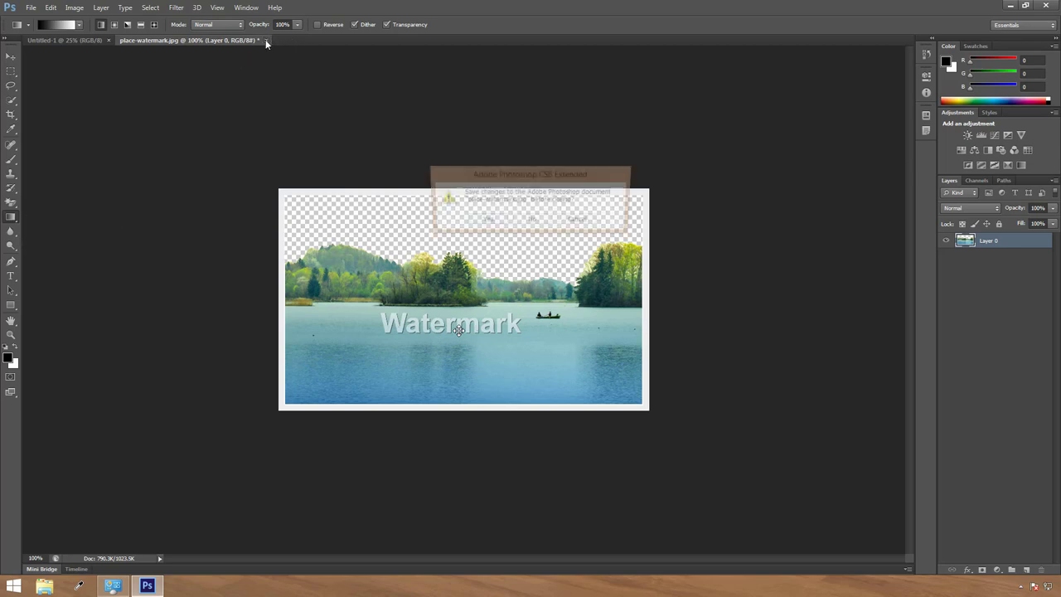
pyautogui.click(536, 220)
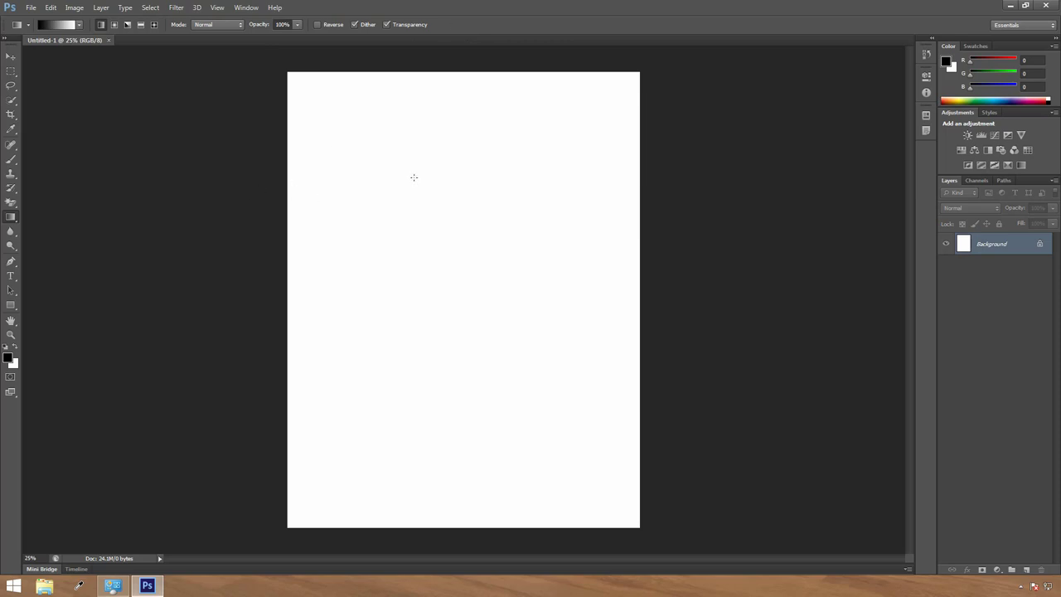
pyautogui.rightClick(10, 217)
pyautogui.click(13, 220)
pyautogui.rightClick(13, 221)
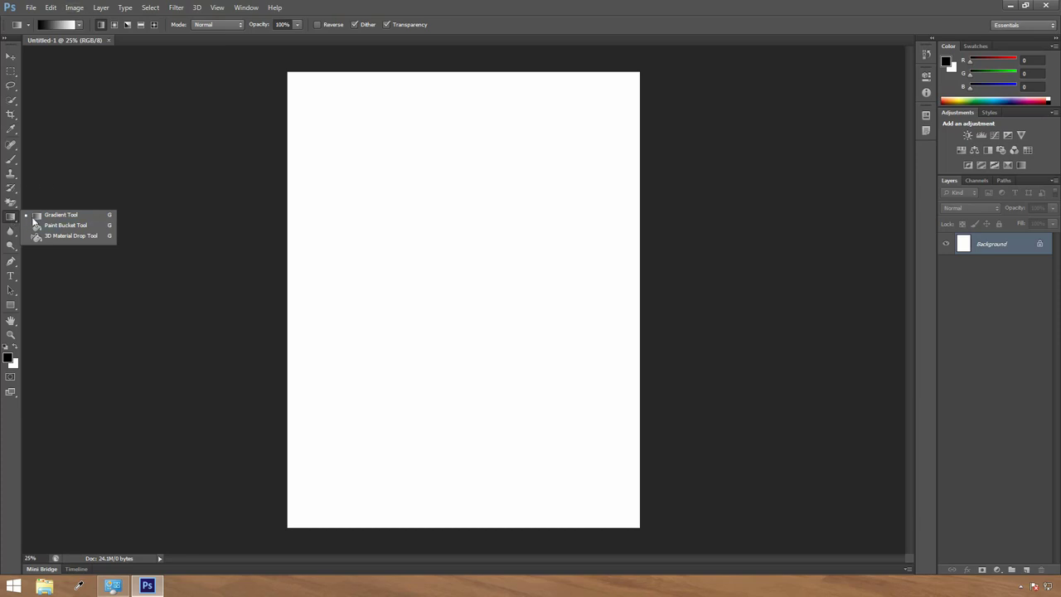
# - Fill the page with a diagonal red-to-green preset gradient
pyautogui.click(65, 218)
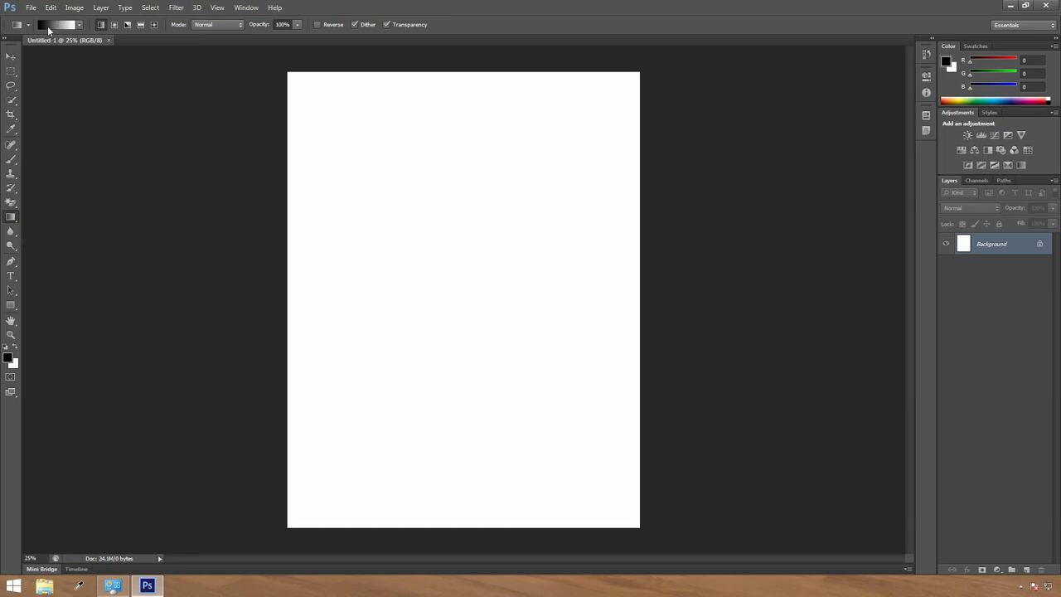
pyautogui.click(80, 25)
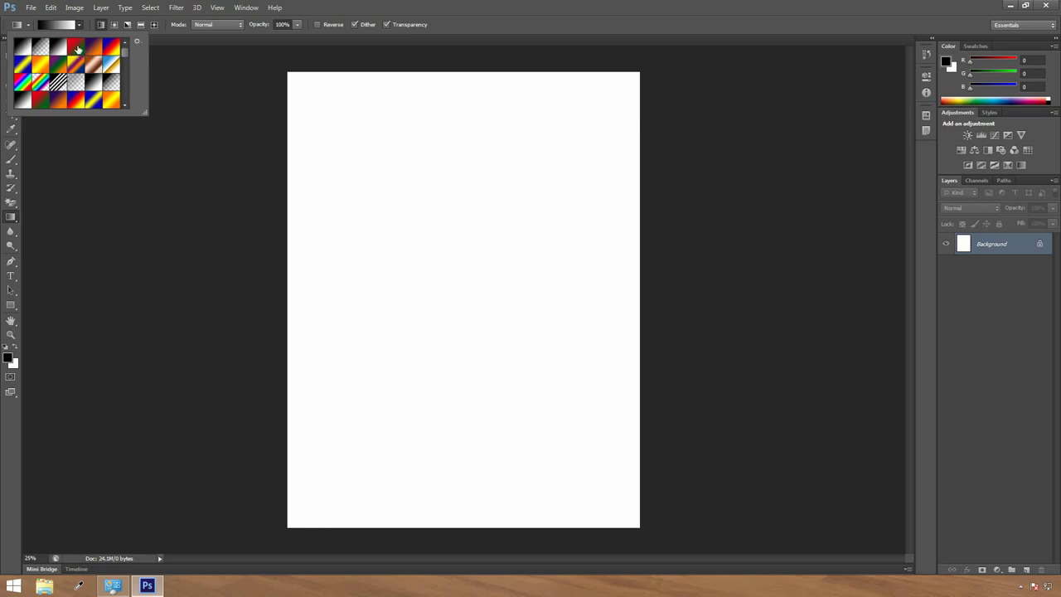
pyautogui.click(78, 50)
pyautogui.click(290, 74)
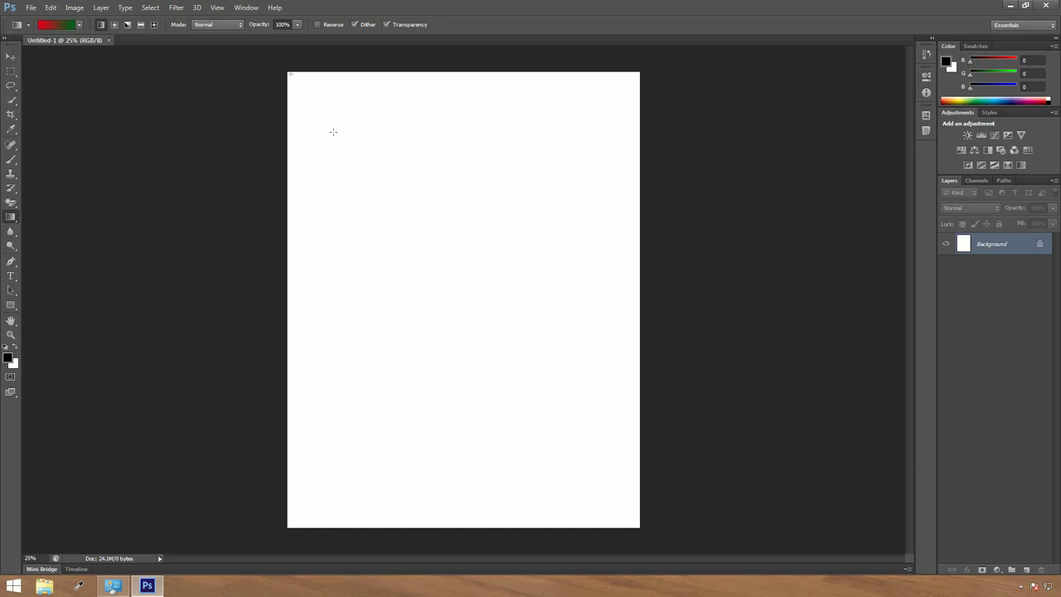
pyautogui.moveTo(290, 73); pyautogui.dragTo(480, 313)
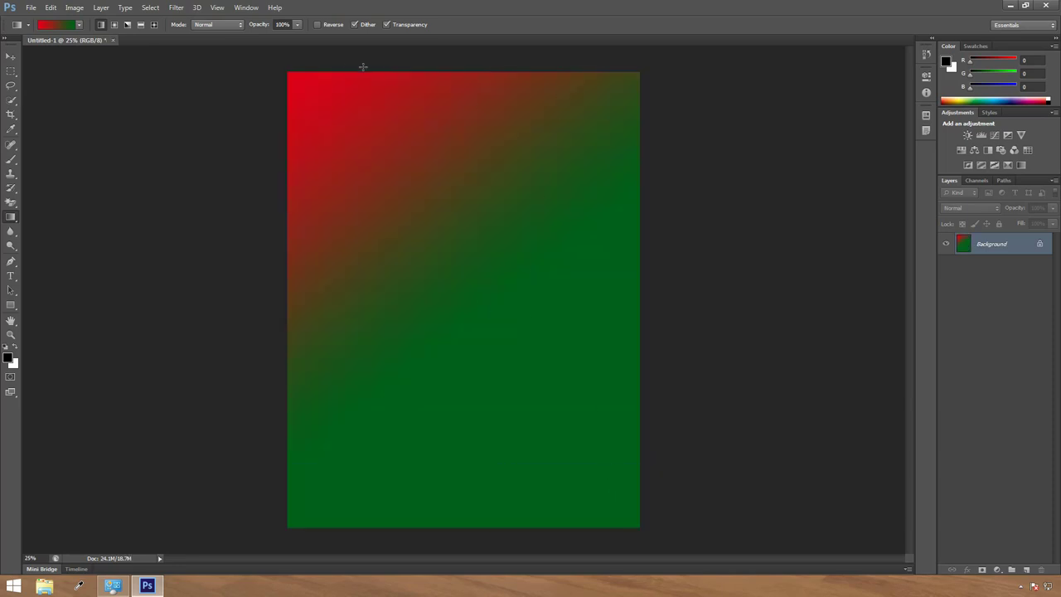
# - Refill the page with a vertical Blue, Red, Yellow gradient and open the Gradient Editor
pyautogui.click(78, 24)
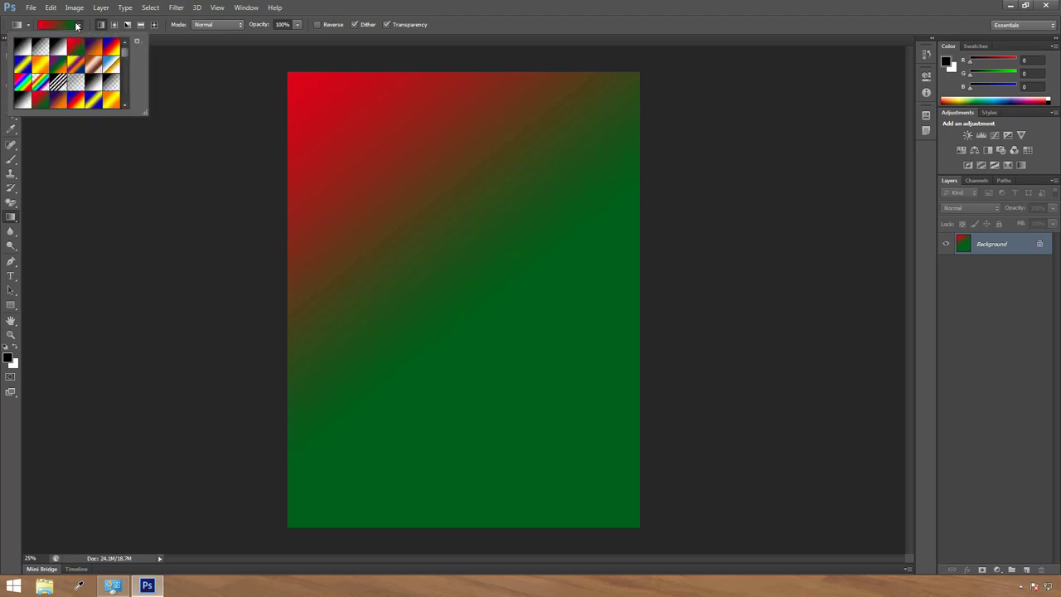
pyautogui.click(116, 50)
pyautogui.moveTo(400, 78); pyautogui.dragTo(439, 353)
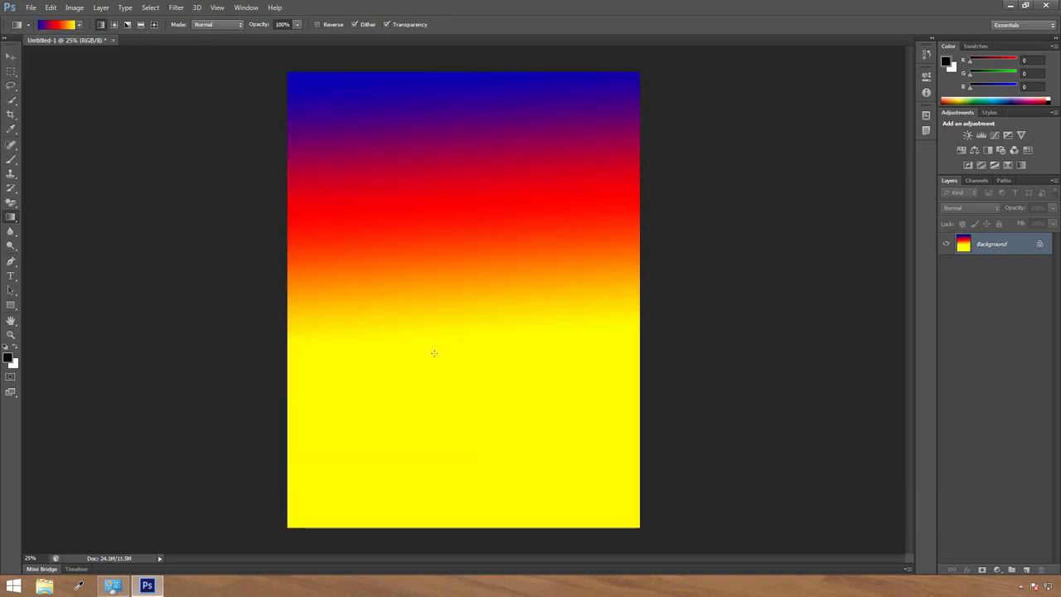
pyautogui.click(61, 25)
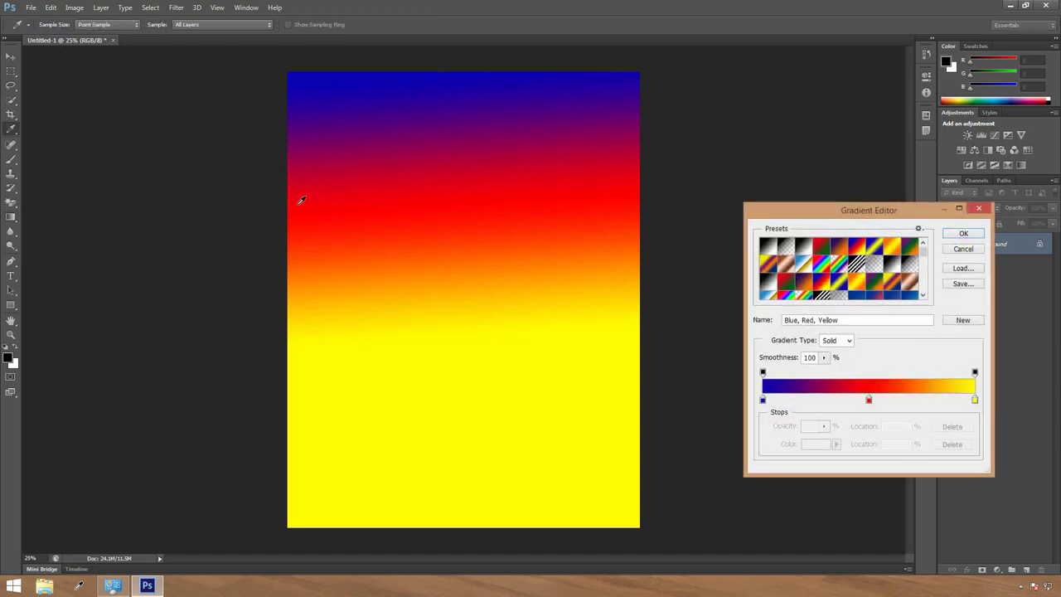
# - Recolour the gradient's left stop to a pale lavender
pyautogui.moveTo(862, 213); pyautogui.dragTo(796, 144)
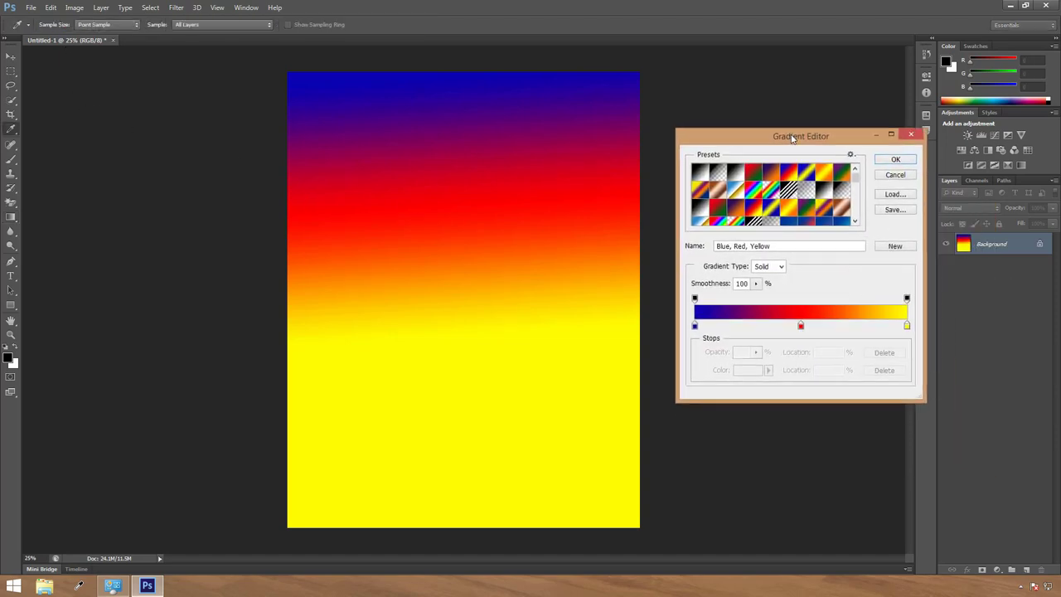
pyautogui.doubleClick(698, 331)
pyautogui.click(680, 222)
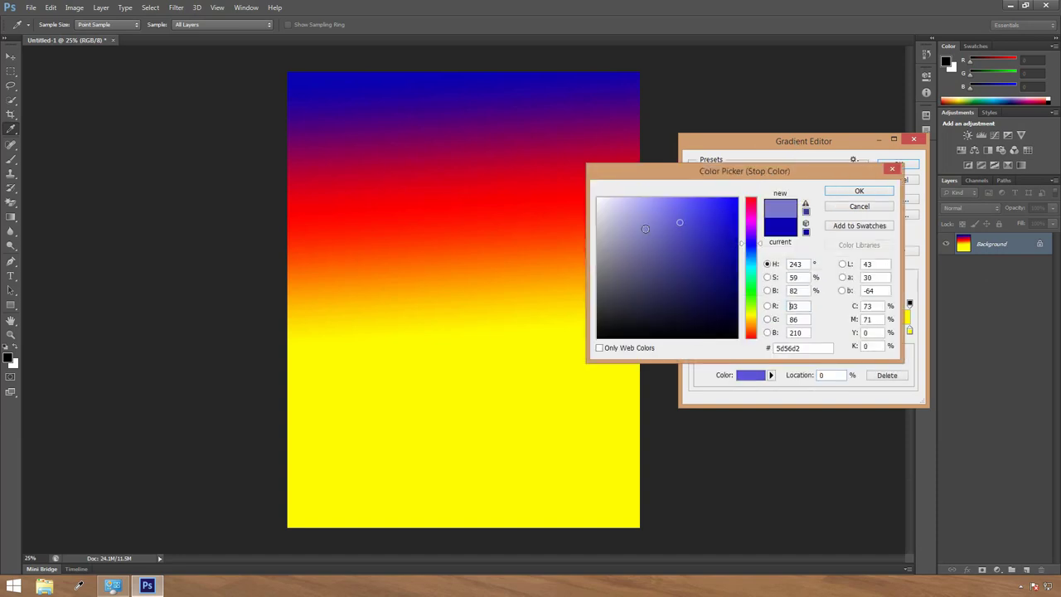
pyautogui.click(645, 228)
pyautogui.click(859, 191)
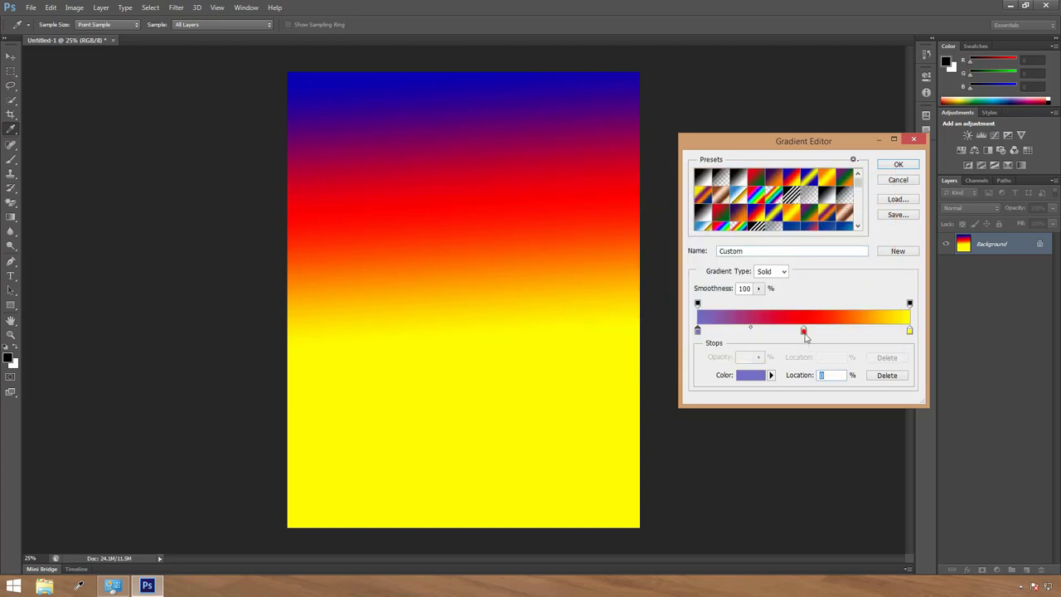
# - Change the middle stop from red to a dark green
pyautogui.click(804, 333)
pyautogui.doubleClick(804, 332)
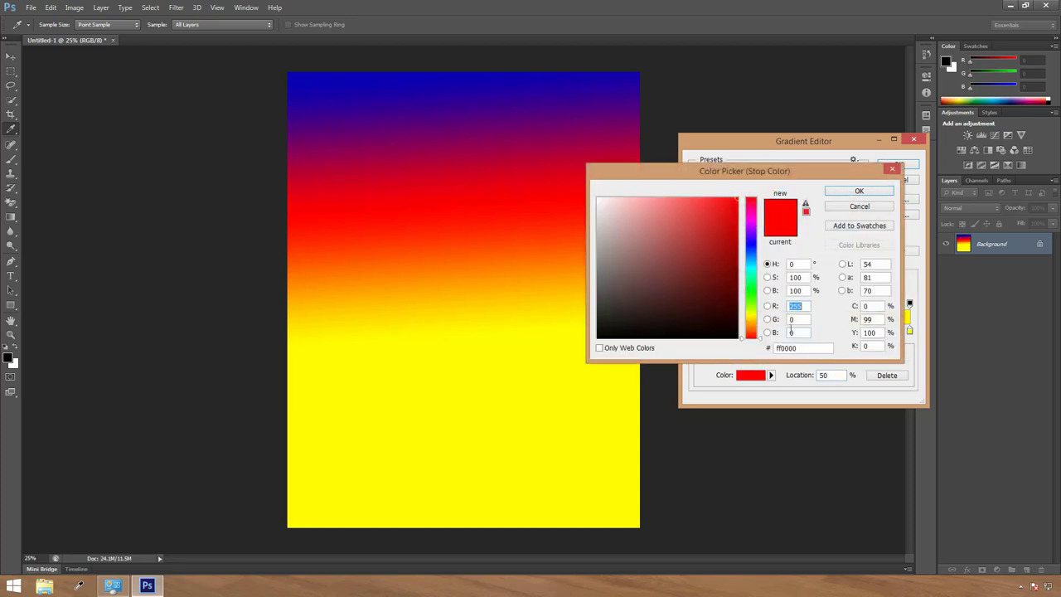
pyautogui.click(752, 284)
pyautogui.click(722, 220)
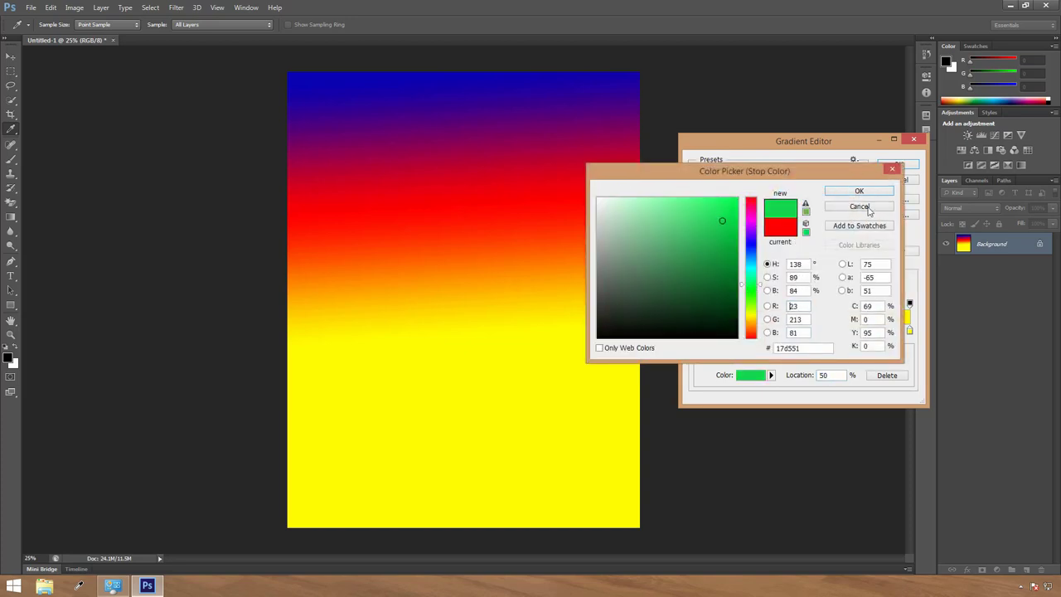
pyautogui.click(868, 195)
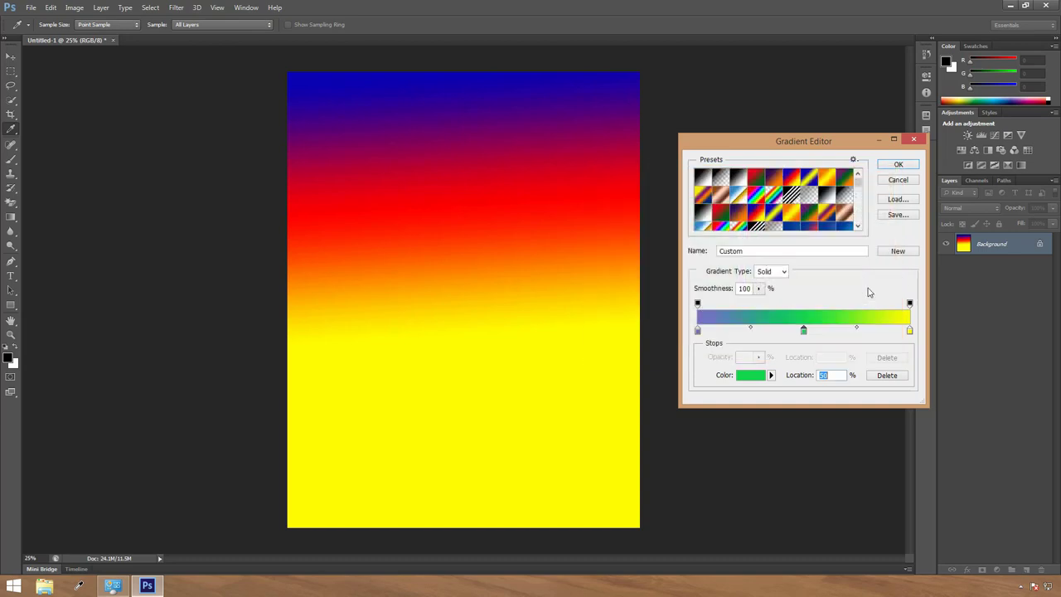
# - Make the right end stop dark olive and accept the new gradient
pyautogui.click(909, 331)
pyautogui.doubleClick(910, 331)
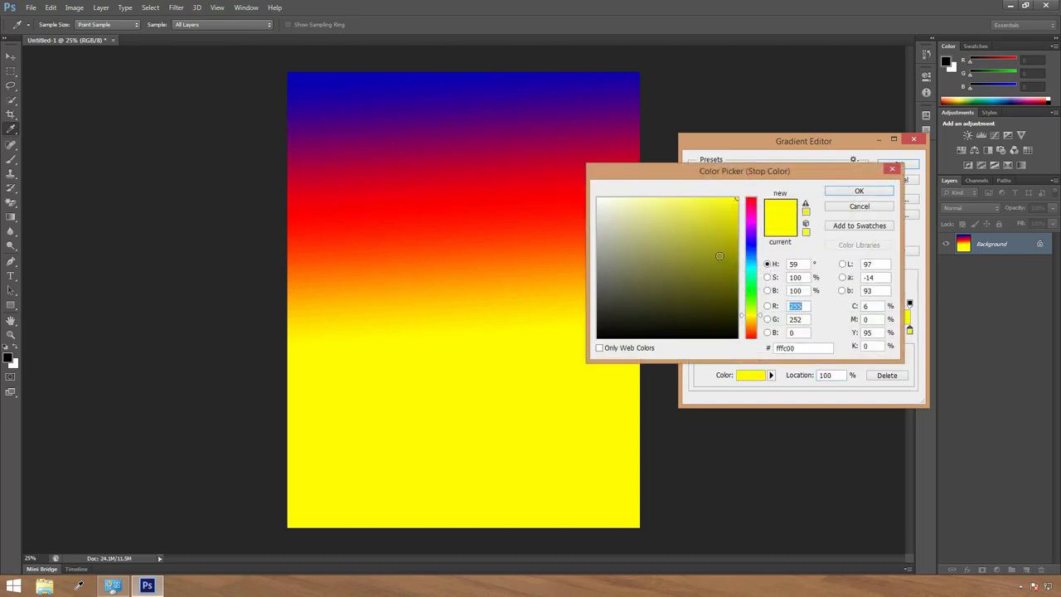
pyautogui.click(727, 294)
pyautogui.click(859, 191)
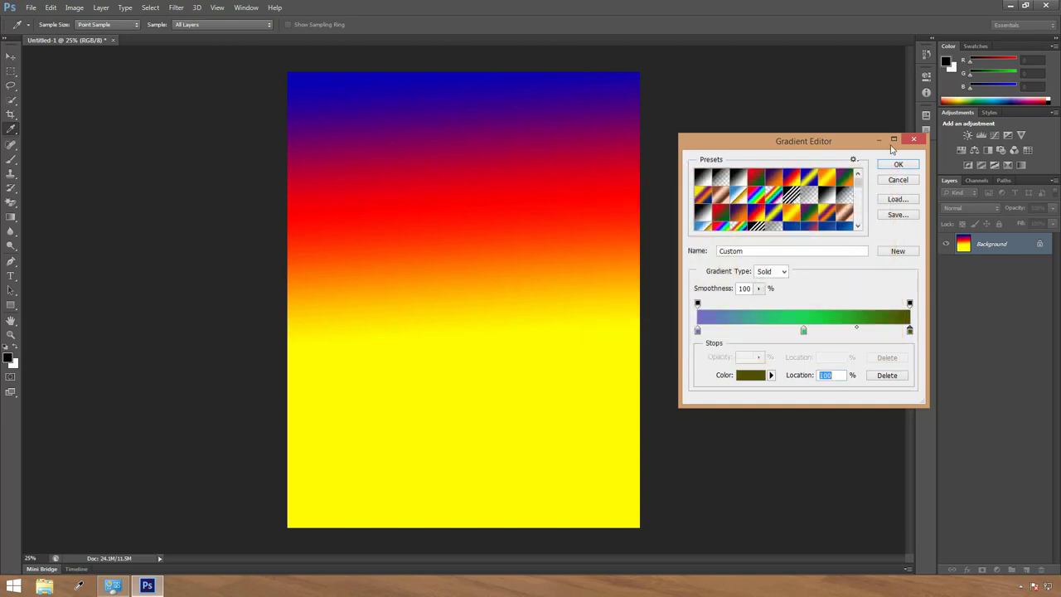
pyautogui.click(898, 164)
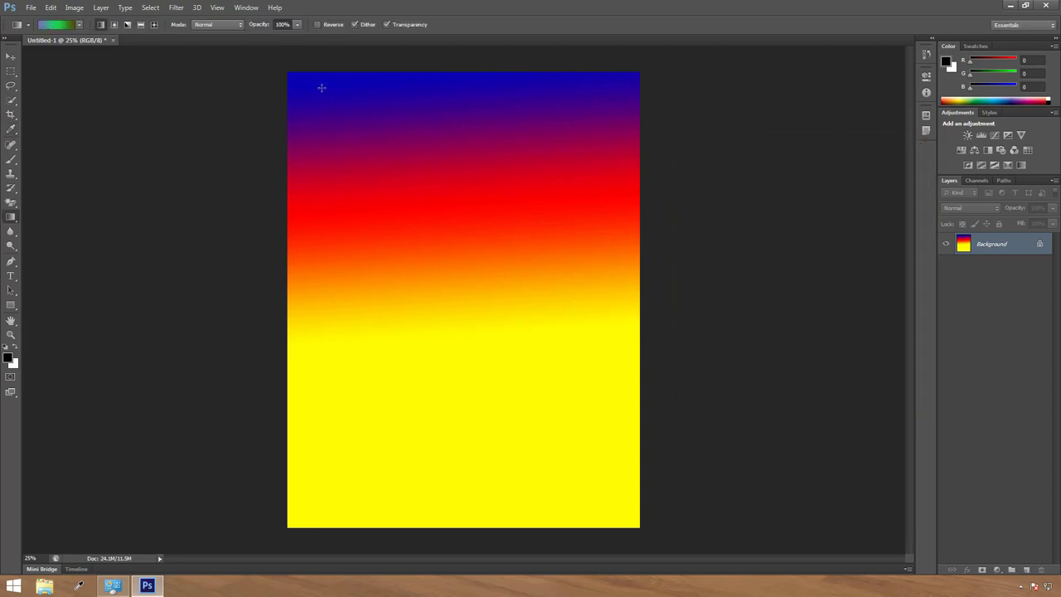
# - Drag a diagonal purple-green-olive gradient across the canvas, then close the document
pyautogui.moveTo(411, 310); pyautogui.dragTo(436, 353)
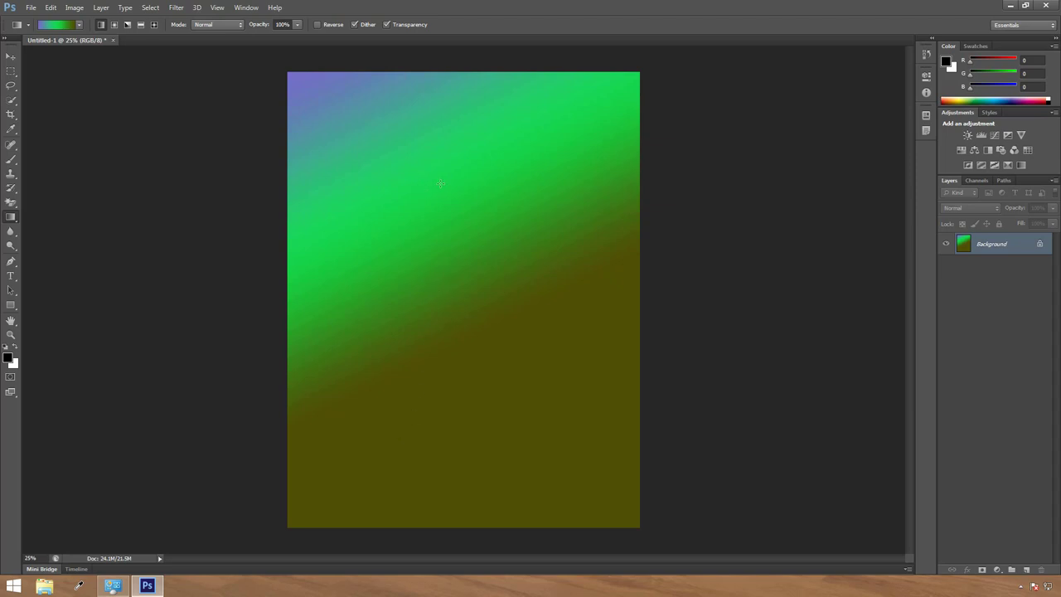
pyautogui.rightClick(10, 219)
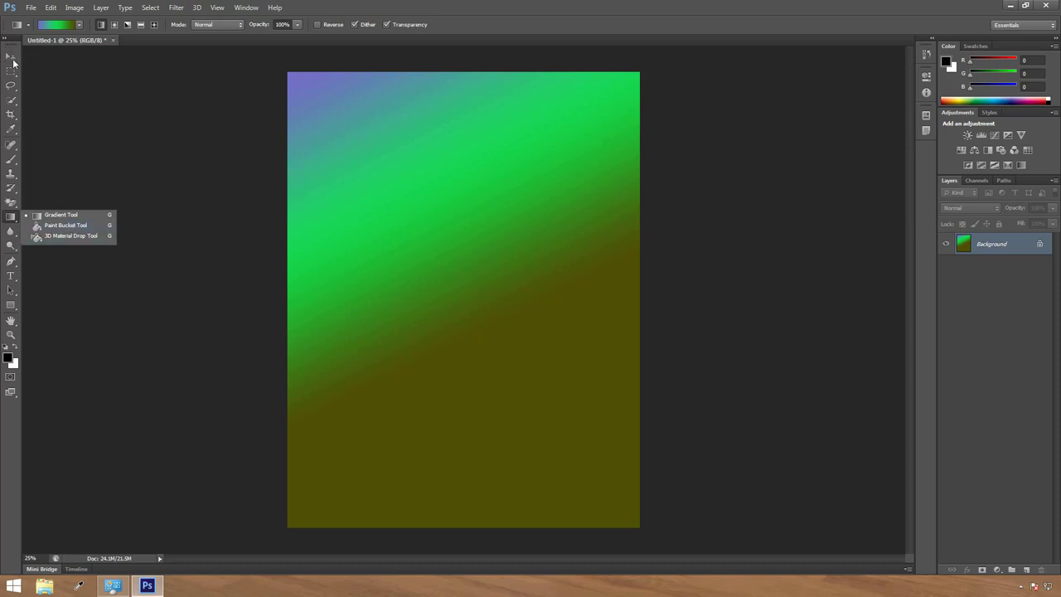
pyautogui.click(111, 39)
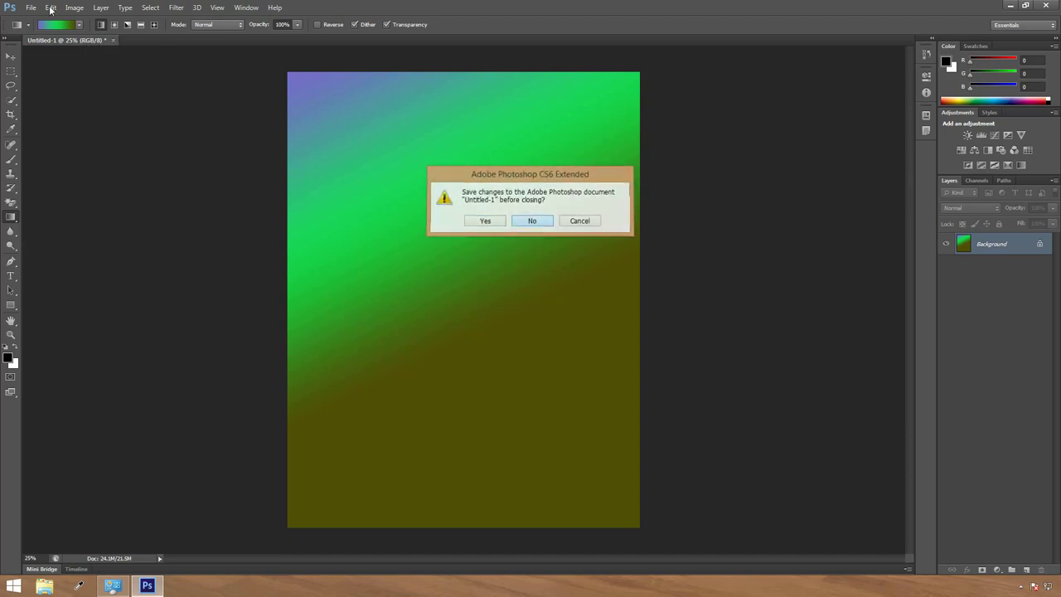
# - Discard the gradient page and create a new Letter document, 8.5 × 11 in at 300 ppi
pyautogui.click(534, 220)
pyautogui.click(35, 11)
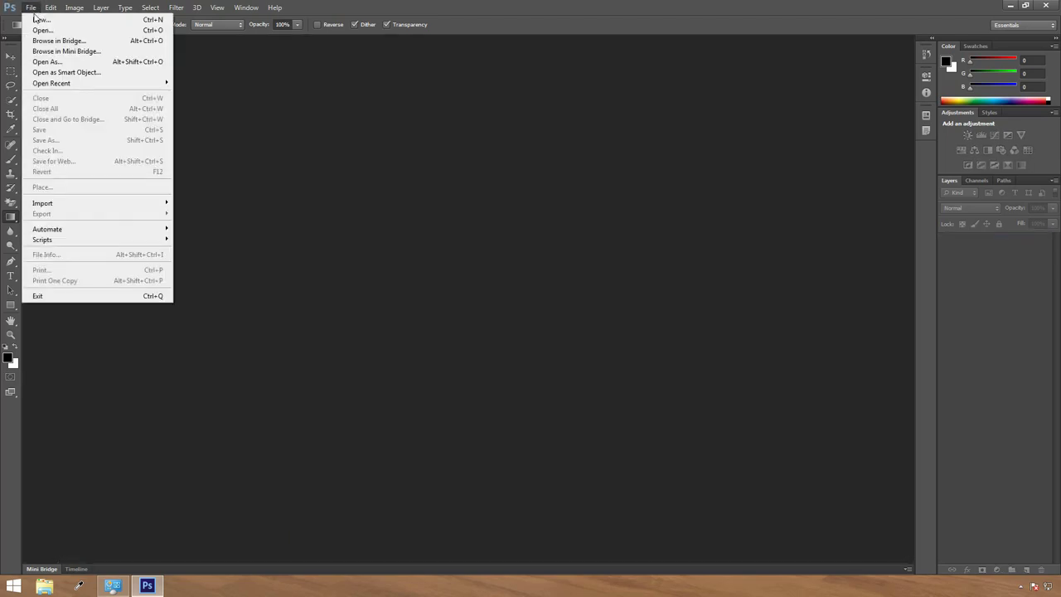
pyautogui.click(38, 19)
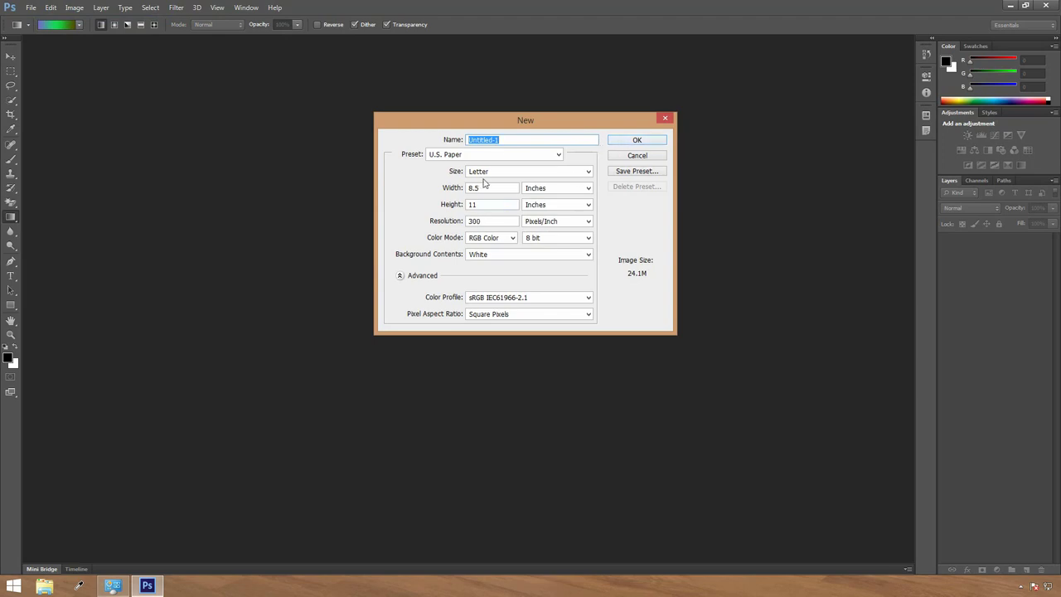
pyautogui.click(651, 142)
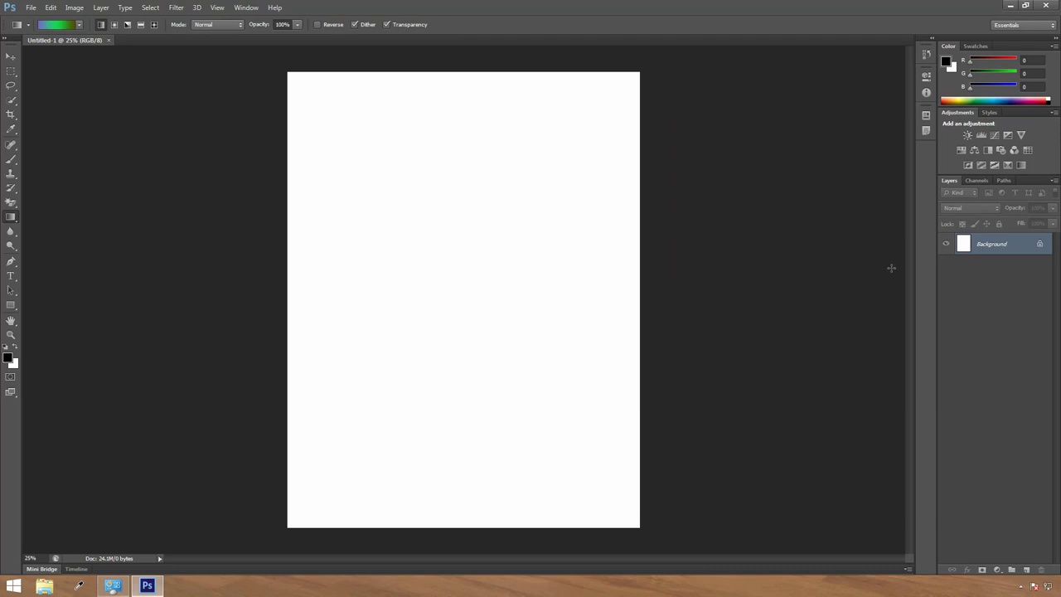
pyautogui.rightClick(10, 219)
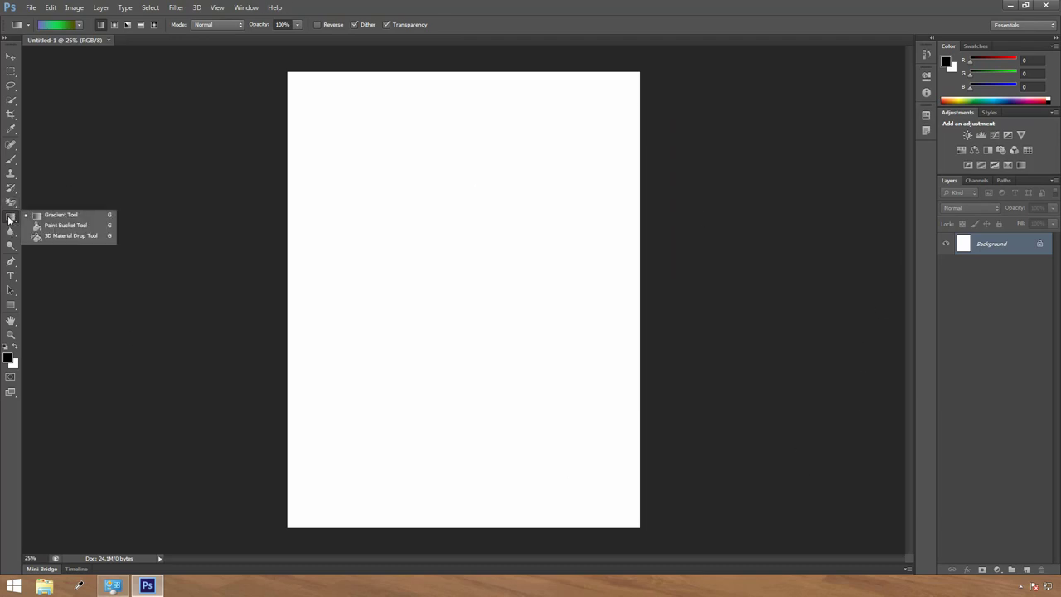
# - Paint-bucket fill the whole canvas with blue (R 20, G 79, B 214)
pyautogui.click(70, 226)
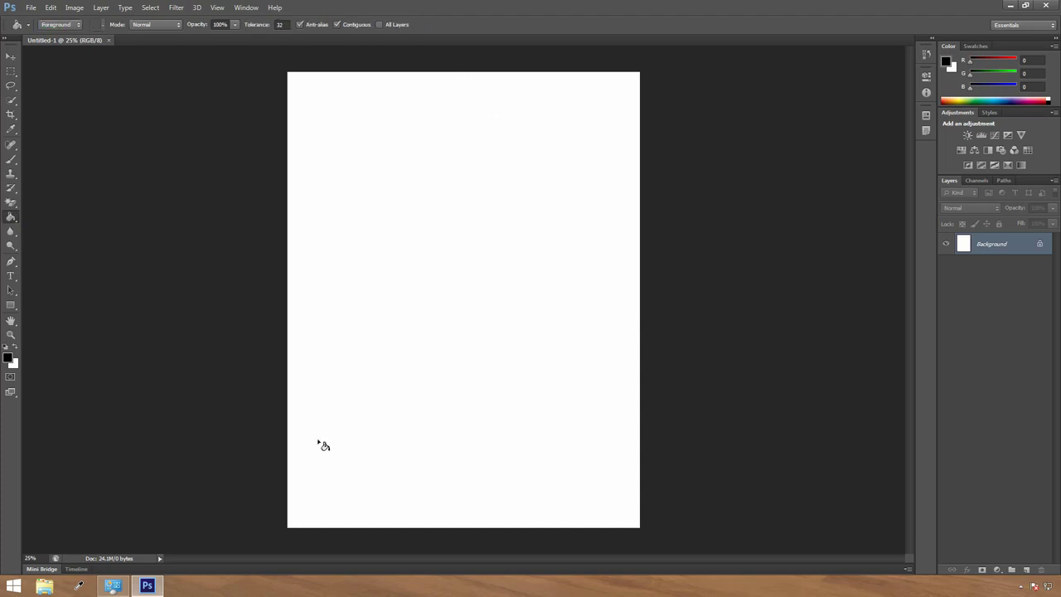
pyautogui.click(8, 358)
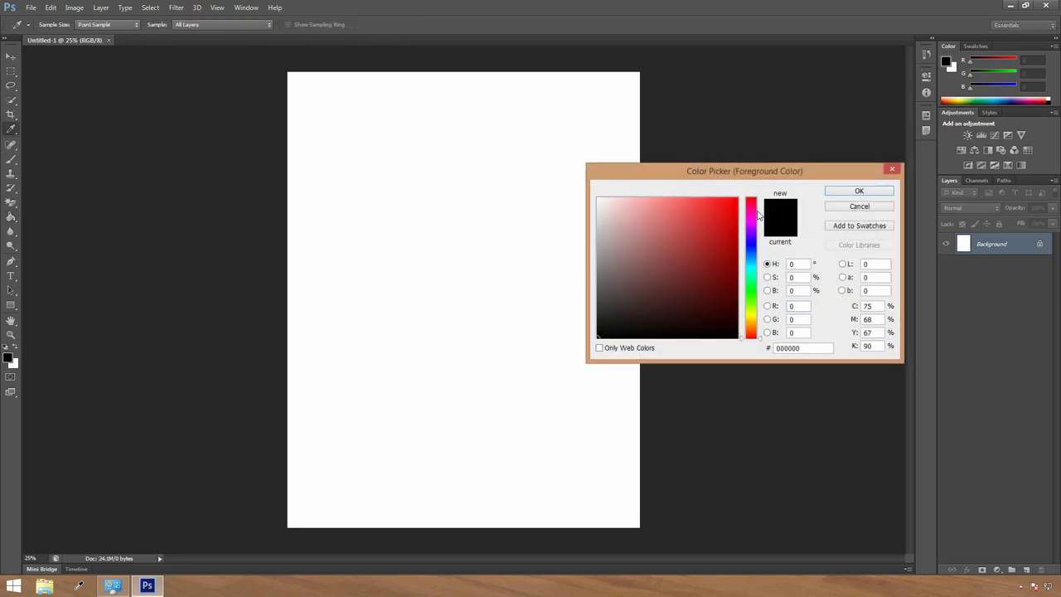
pyautogui.click(715, 218)
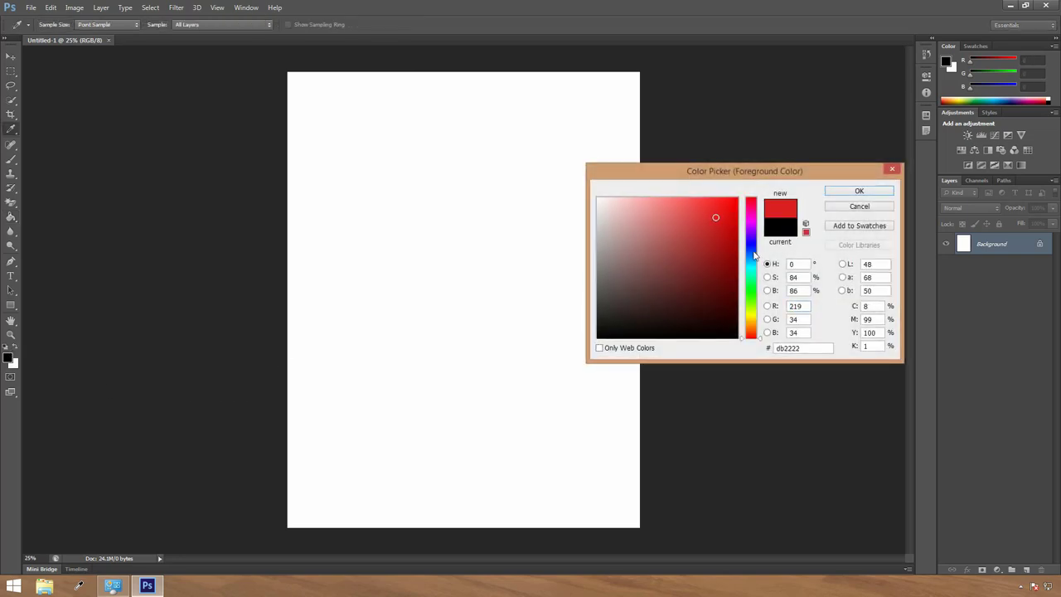
pyautogui.click(751, 252)
pyautogui.click(726, 214)
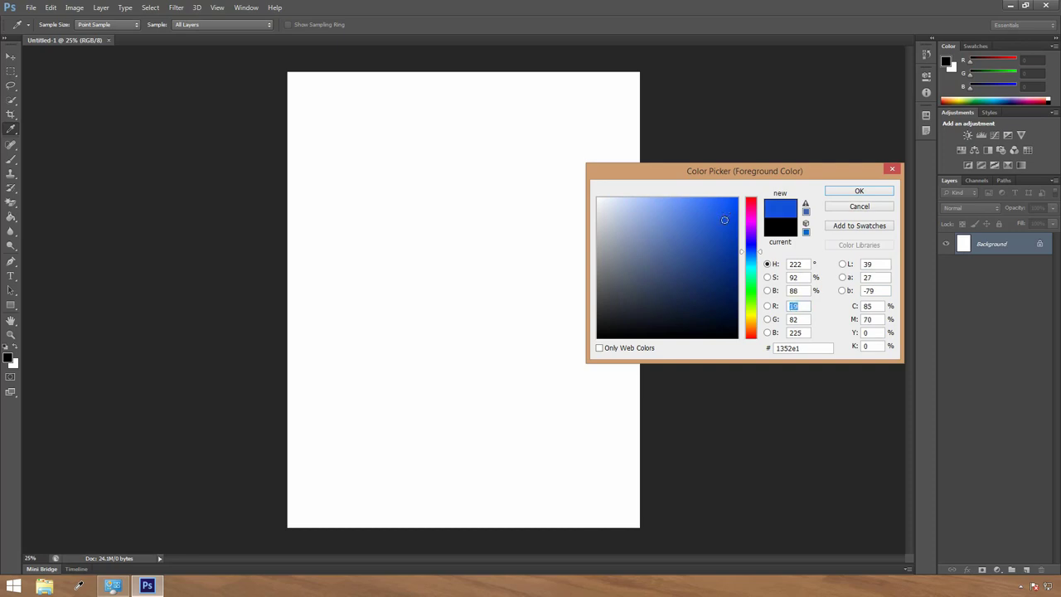
pyautogui.click(859, 191)
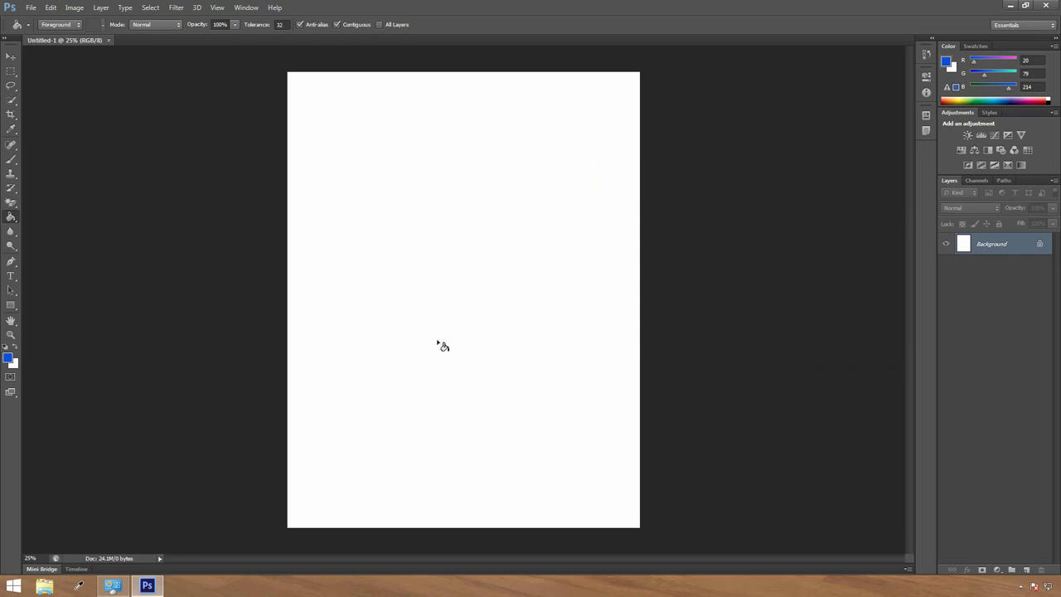
pyautogui.click(432, 262)
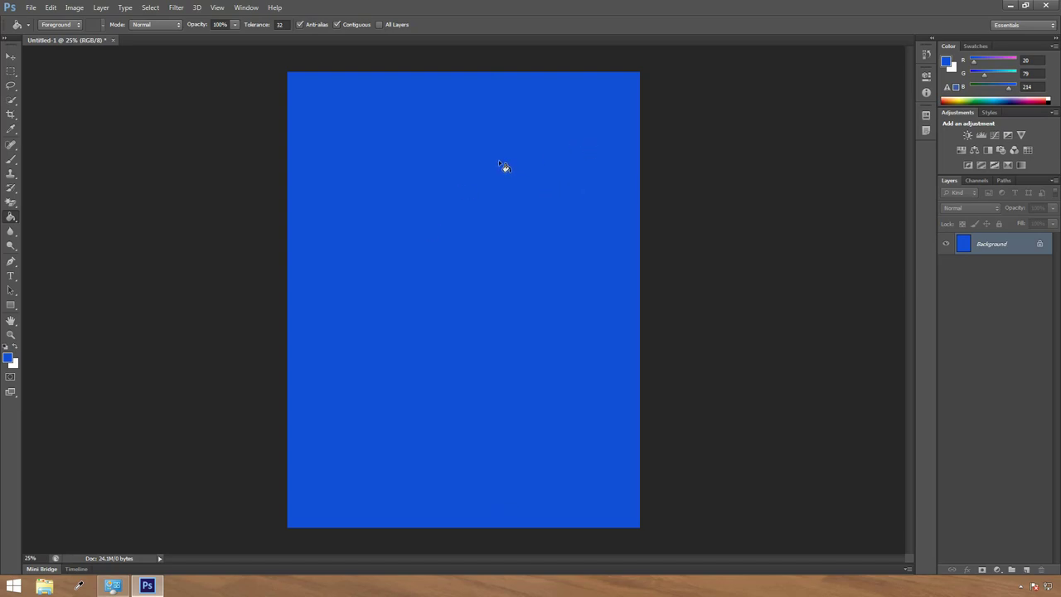
pyautogui.click(10, 71)
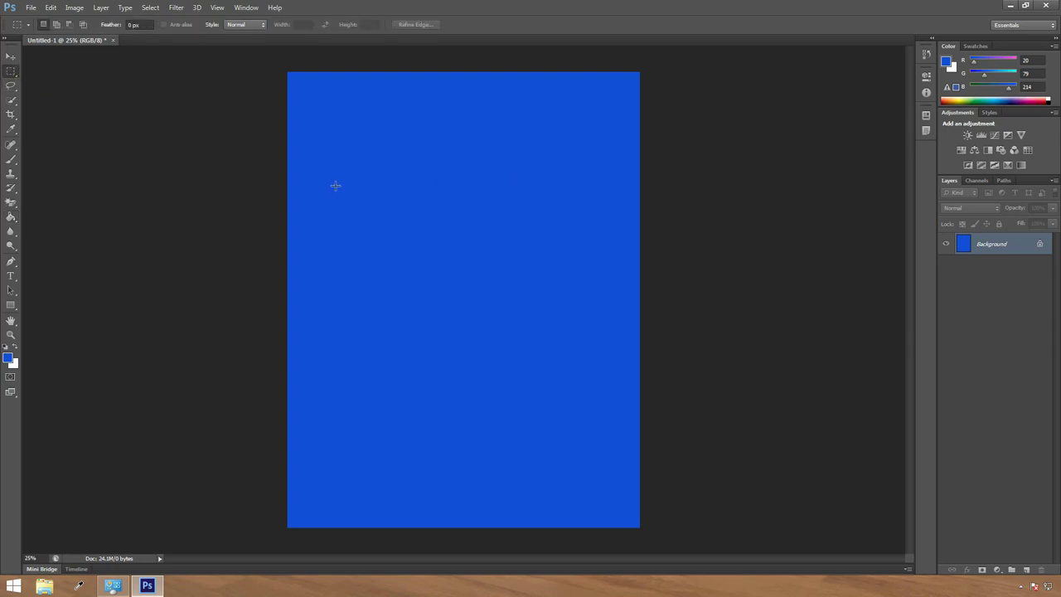
# - Marquee a rectangle in the upper middle and set the foreground to green (R 34, G 214, B 20)
pyautogui.moveTo(346, 189); pyautogui.dragTo(552, 355)
pyautogui.click(8, 358)
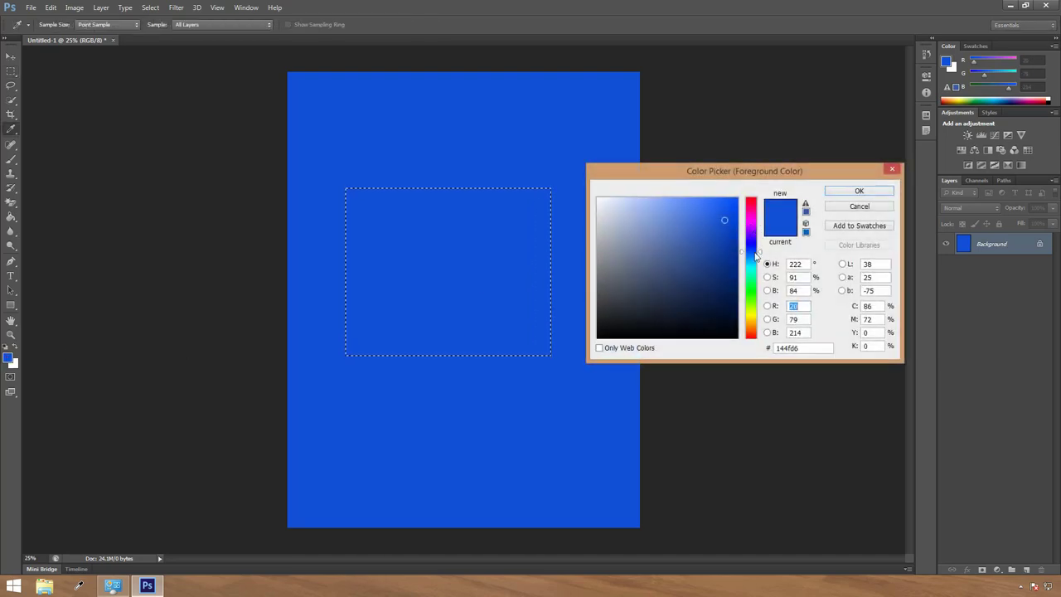
pyautogui.click(756, 283)
pyautogui.moveTo(756, 286); pyautogui.dragTo(756, 294)
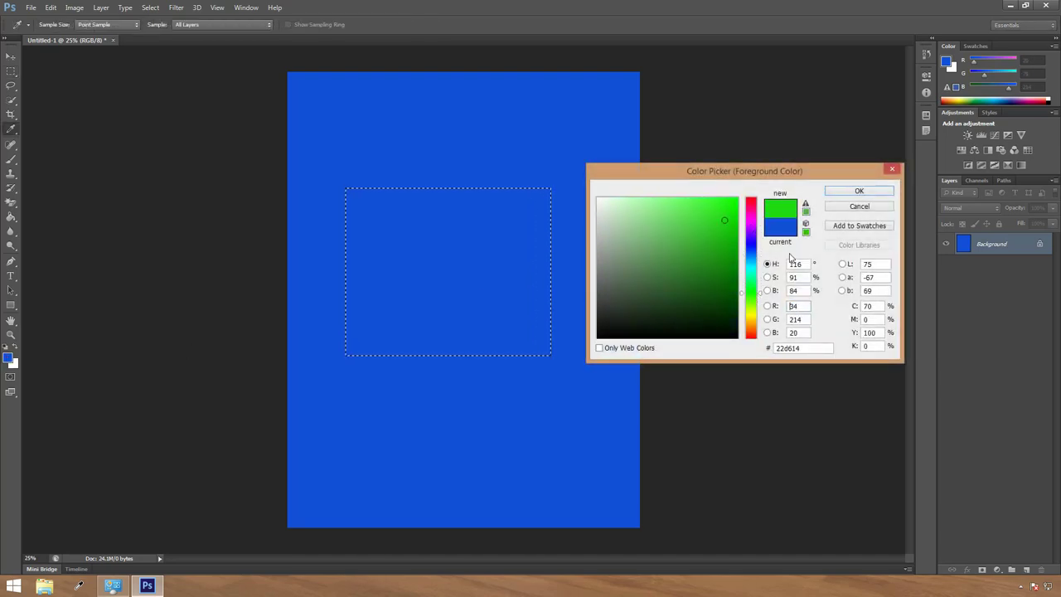
pyautogui.click(860, 191)
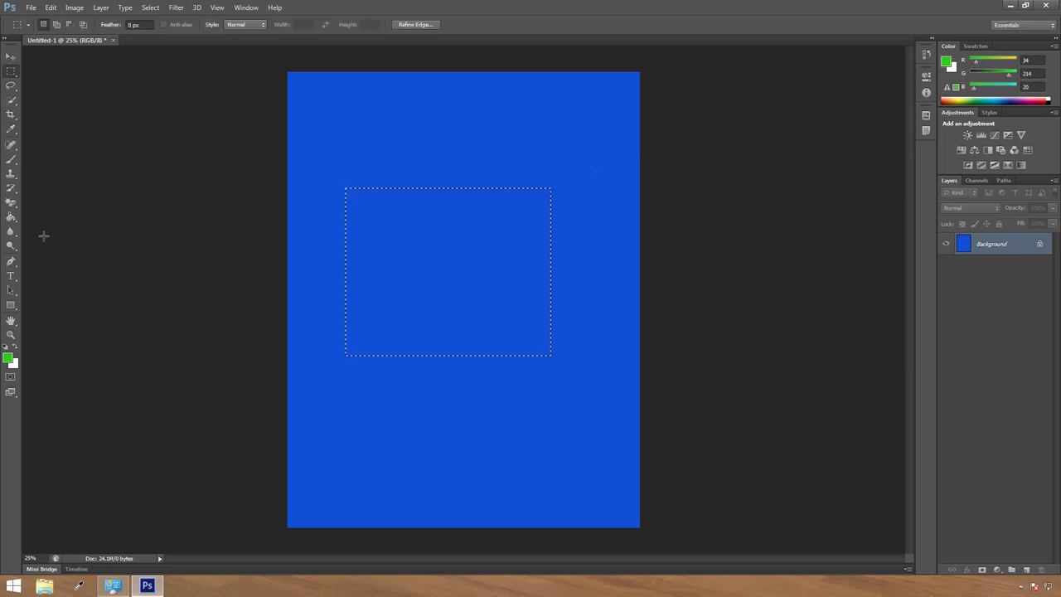
pyautogui.click(11, 218)
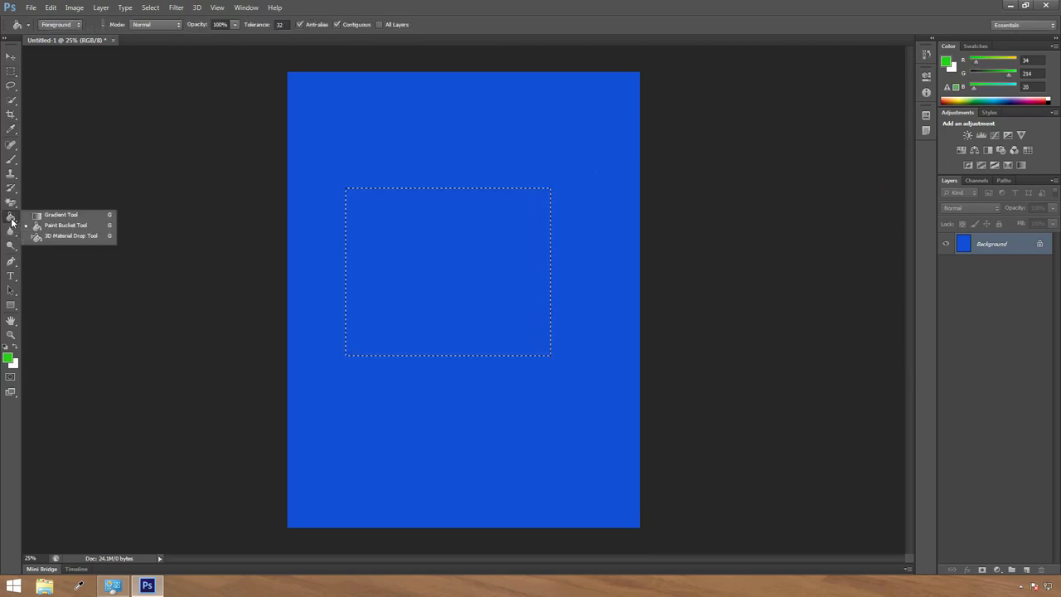
# - Paint-bucket fill the rectangular selection with the green foreground colour
pyautogui.click(10, 220)
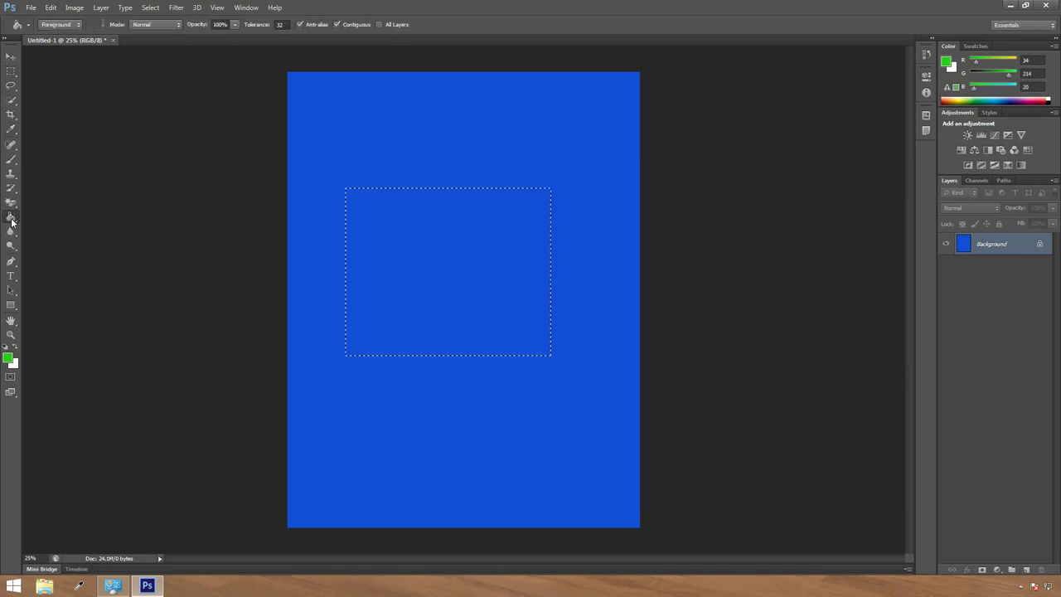
pyautogui.click(452, 248)
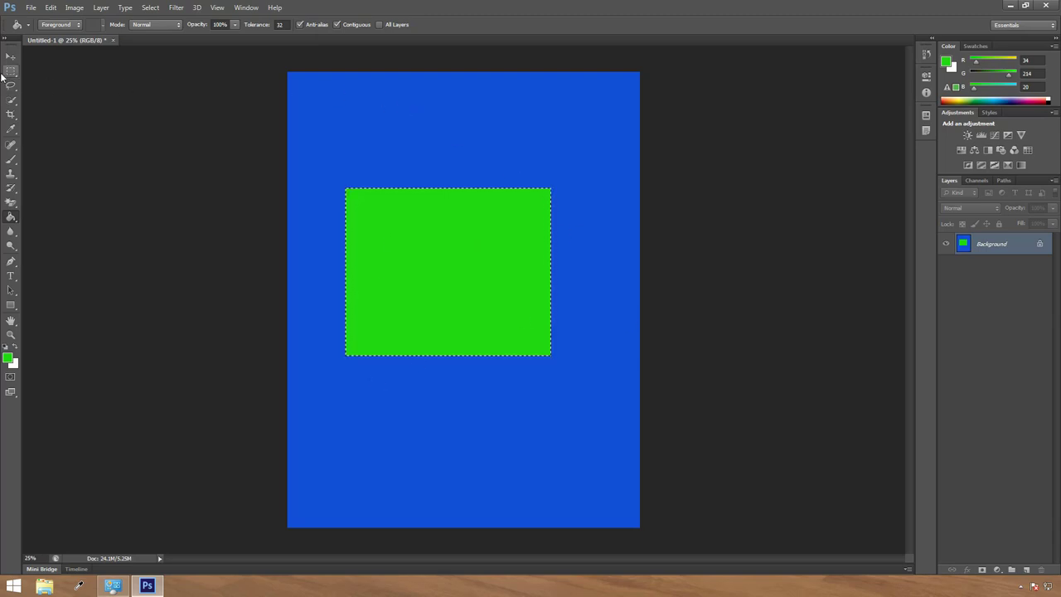
pyautogui.rightClick(10, 218)
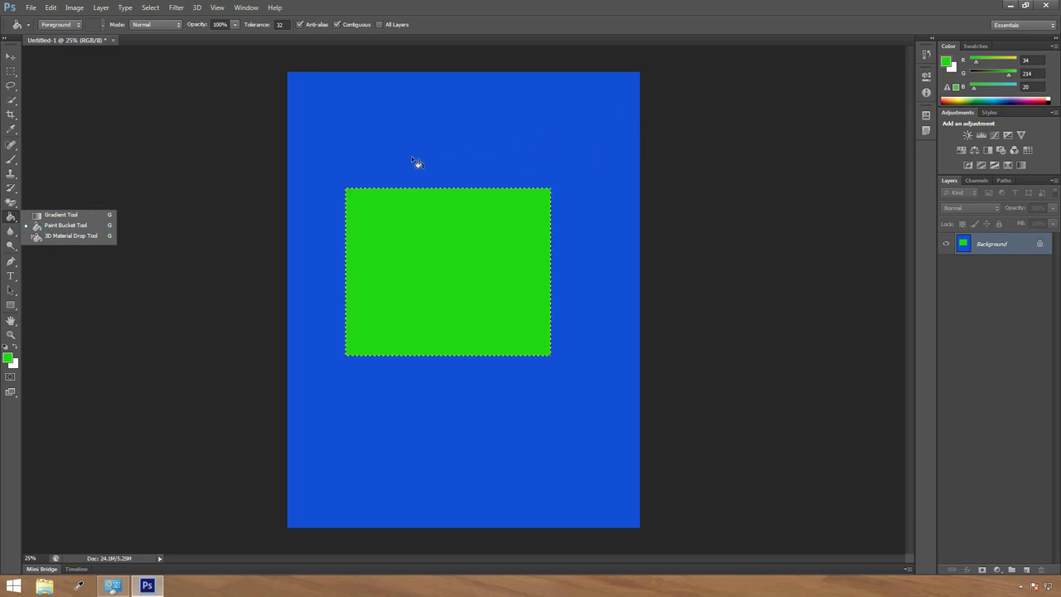
# - Dismiss the 3D Material Drop Tool's missing-materials error and close the blue-and-green document
pyautogui.click(78, 238)
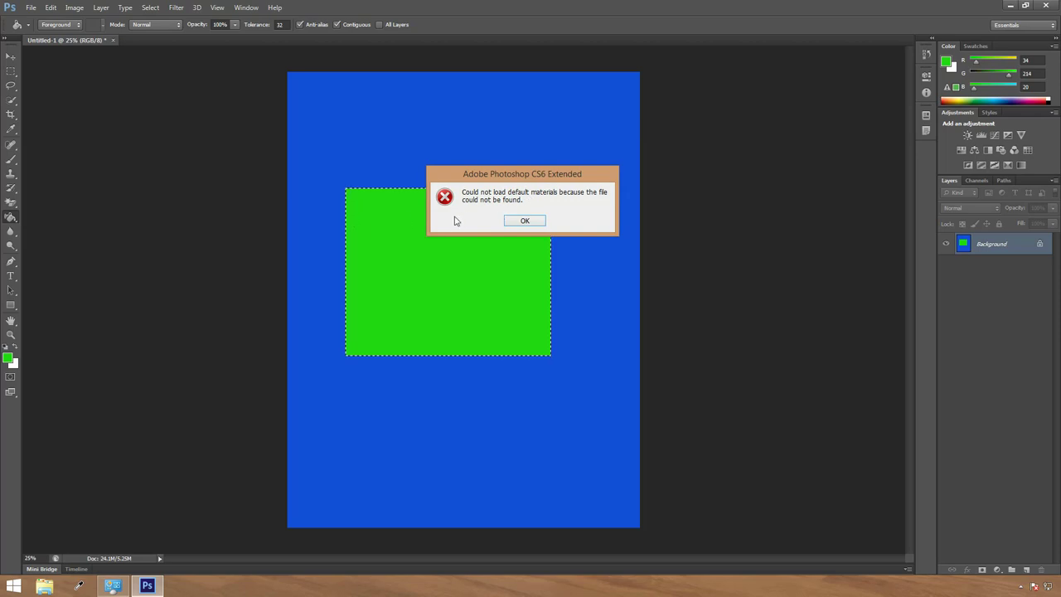
pyautogui.click(525, 221)
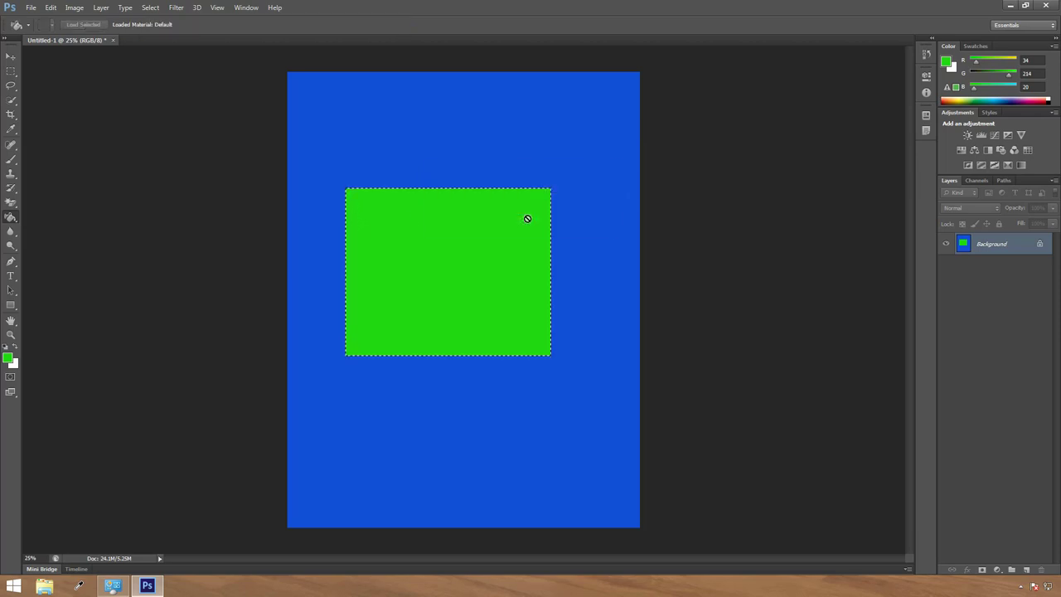
pyautogui.rightClick(11, 216)
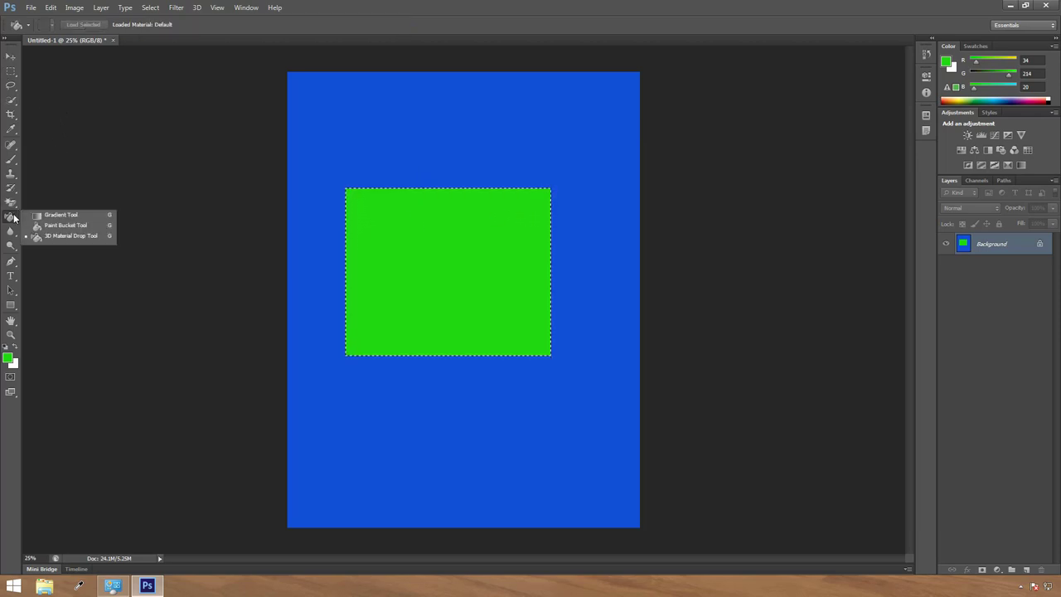
pyautogui.click(11, 56)
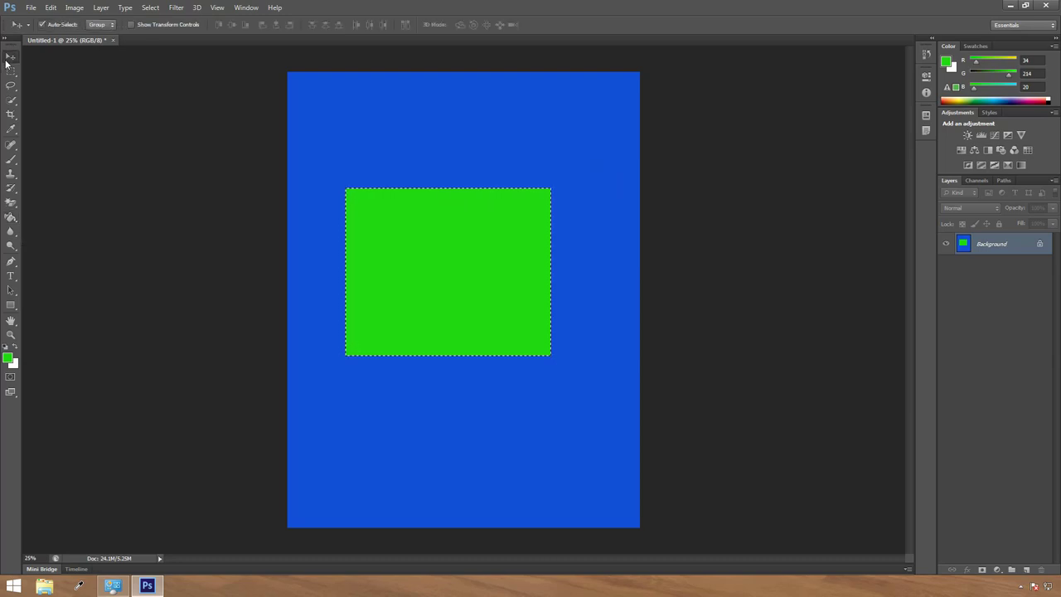
pyautogui.click(11, 230)
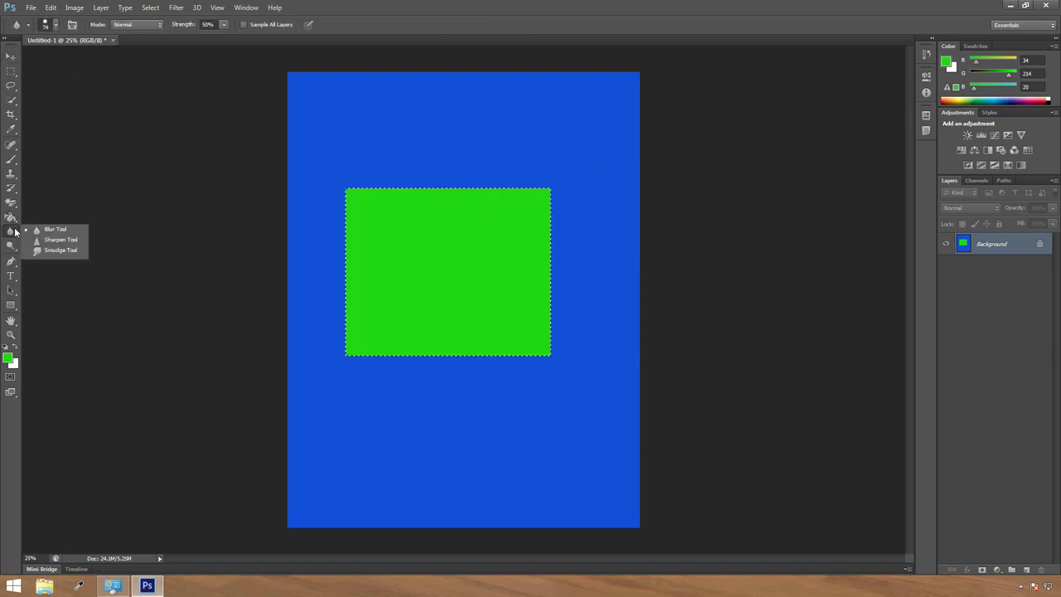
pyautogui.click(113, 40)
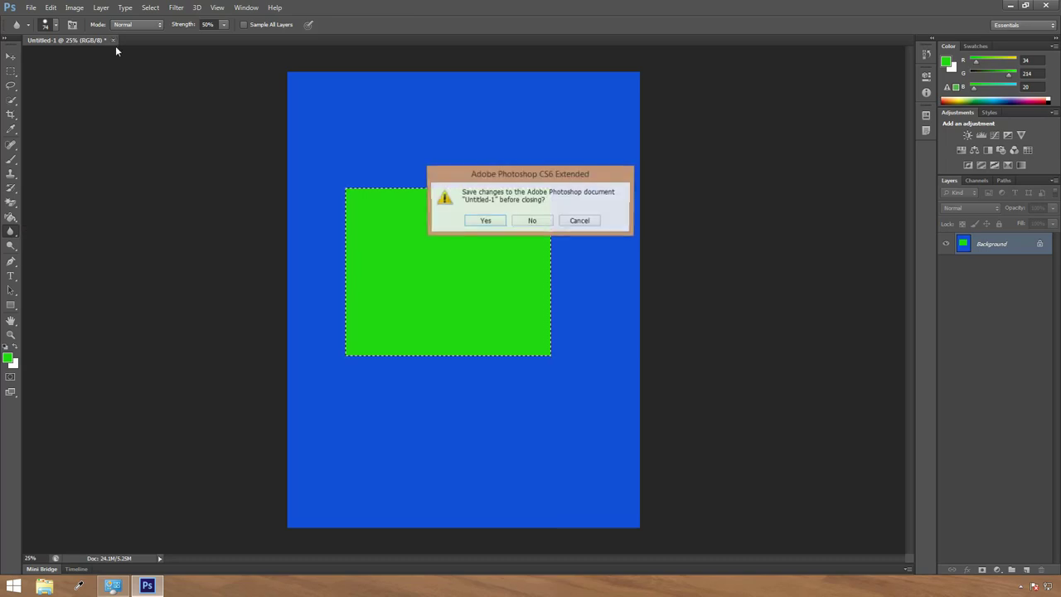
# - Discard the green-on-blue page, then open and close the Baby 1 photo
pyautogui.click(533, 222)
pyautogui.click(31, 7)
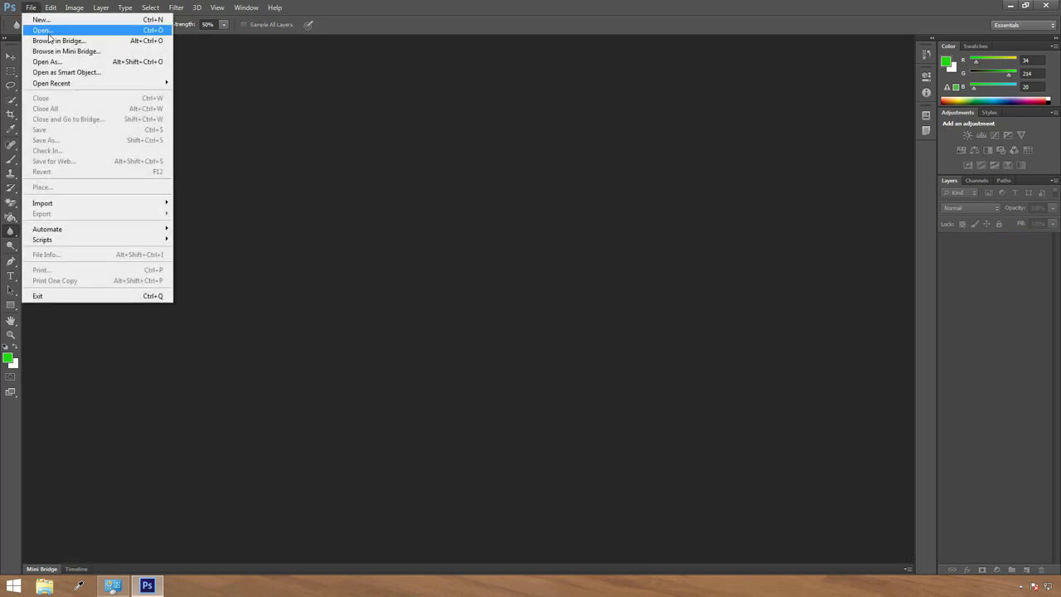
pyautogui.click(48, 30)
pyautogui.click(465, 182)
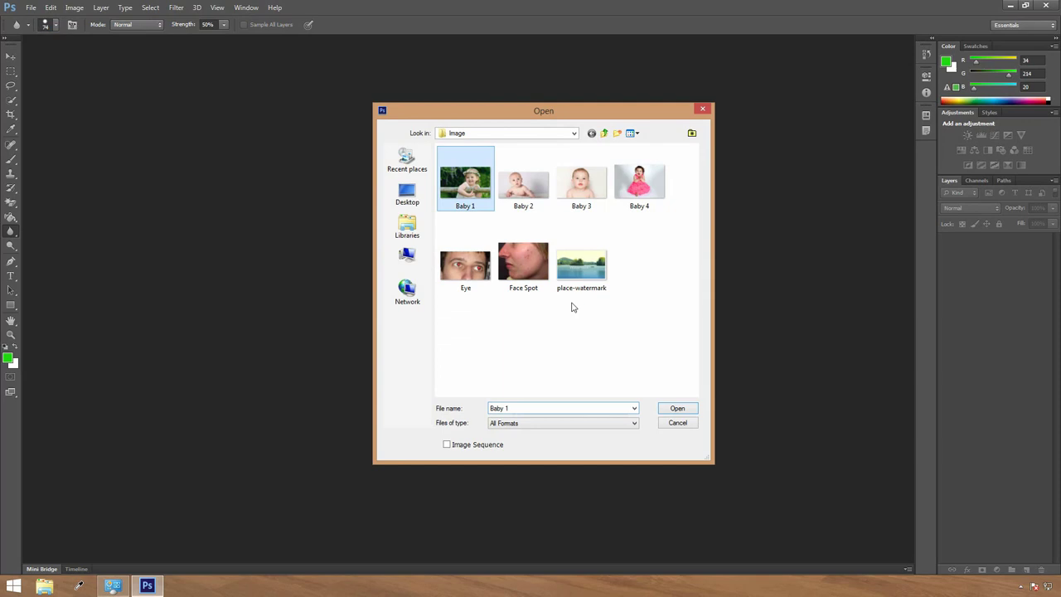
pyautogui.click(677, 407)
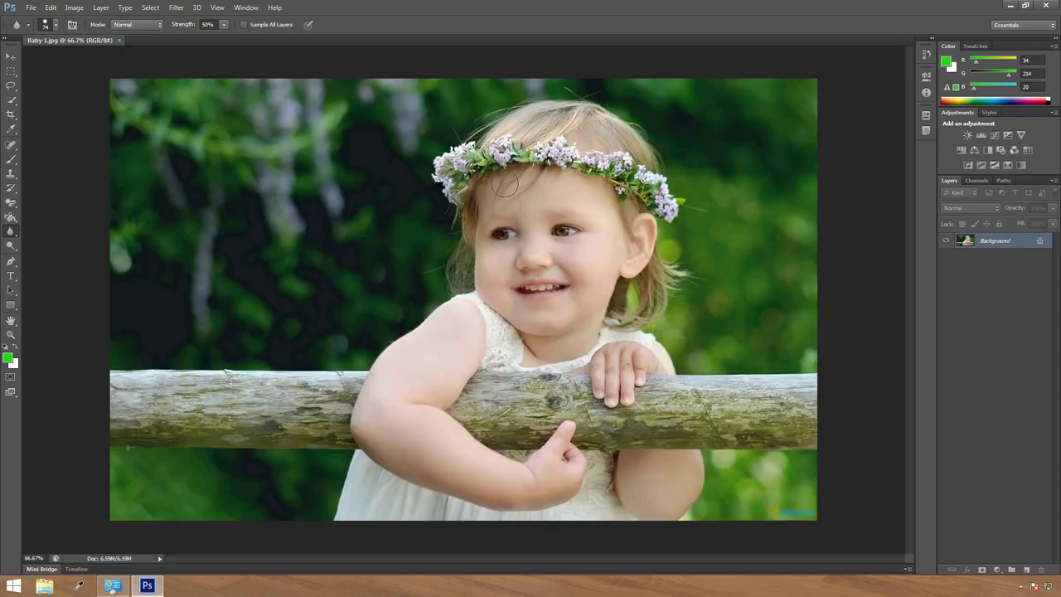
pyautogui.click(119, 41)
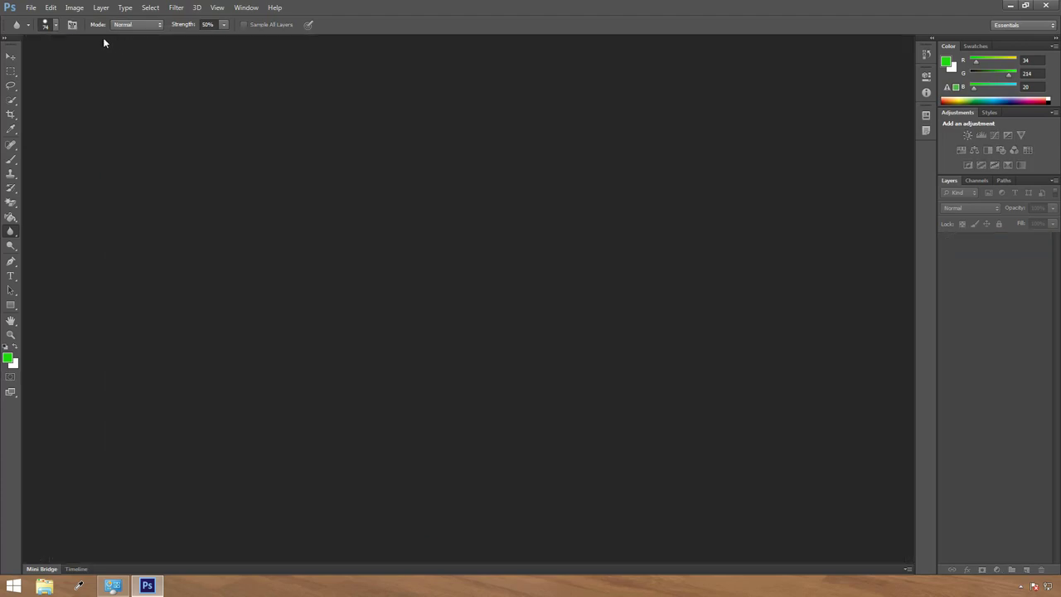
# - Open Baby 4.jpg from the File menu
pyautogui.click(31, 7)
pyautogui.click(42, 30)
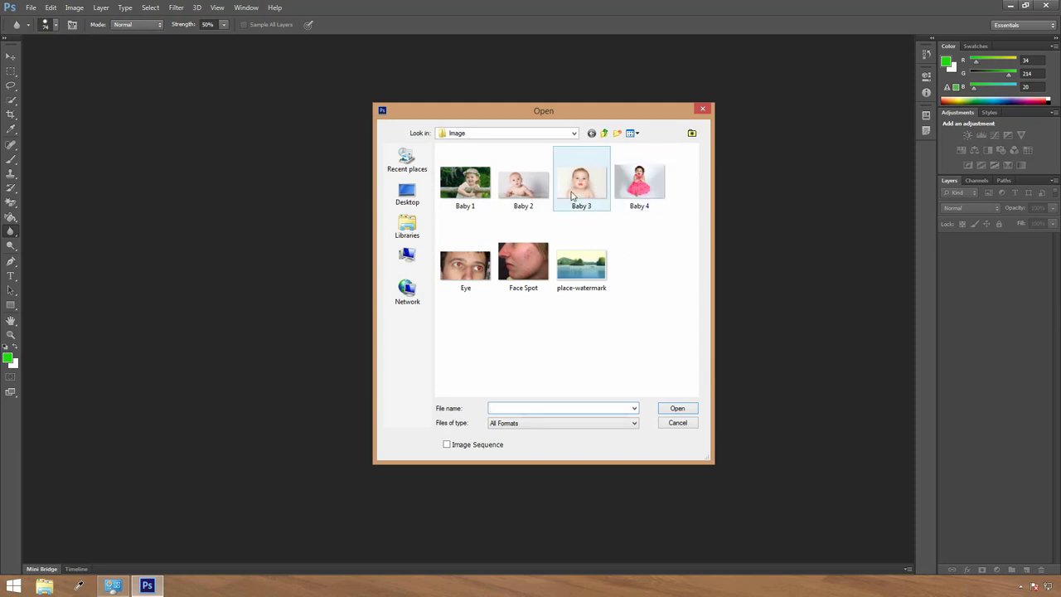
pyautogui.click(635, 188)
pyautogui.click(677, 408)
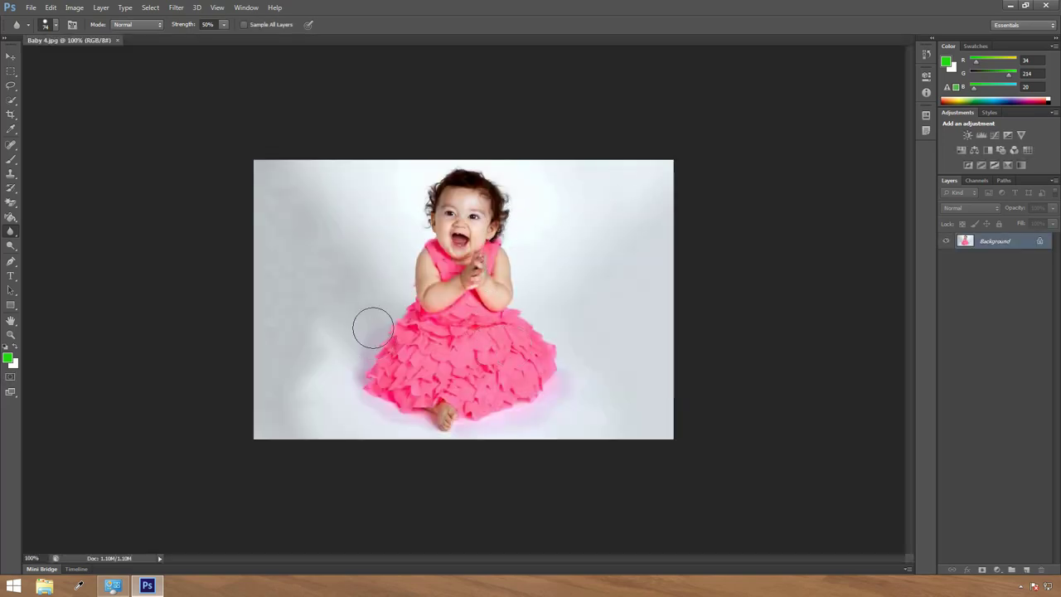
# - Select the Blur Tool with a soft 0% hardness brush
pyautogui.click(12, 234)
pyautogui.click(40, 232)
pyautogui.click(53, 26)
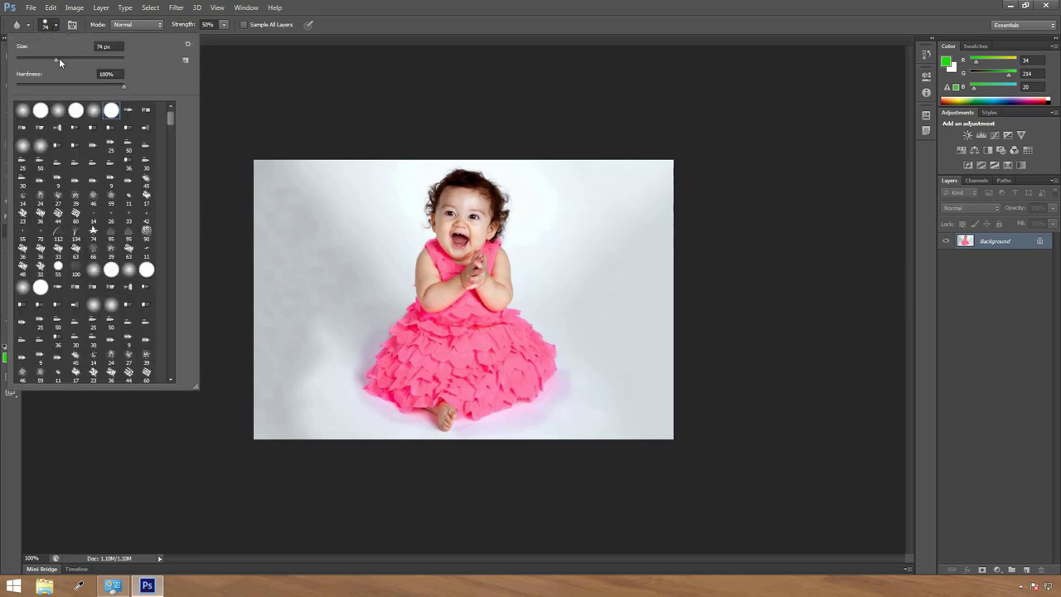
pyautogui.moveTo(59, 58)
pyautogui.mouseDown()
pyautogui.moveTo(72, 58)
pyautogui.moveTo(57, 58)
pyautogui.mouseUp()
pyautogui.moveTo(123, 86); pyautogui.dragTo(83, 87)
pyautogui.moveTo(88, 90); pyautogui.dragTo(21, 93)
pyautogui.press('Return')
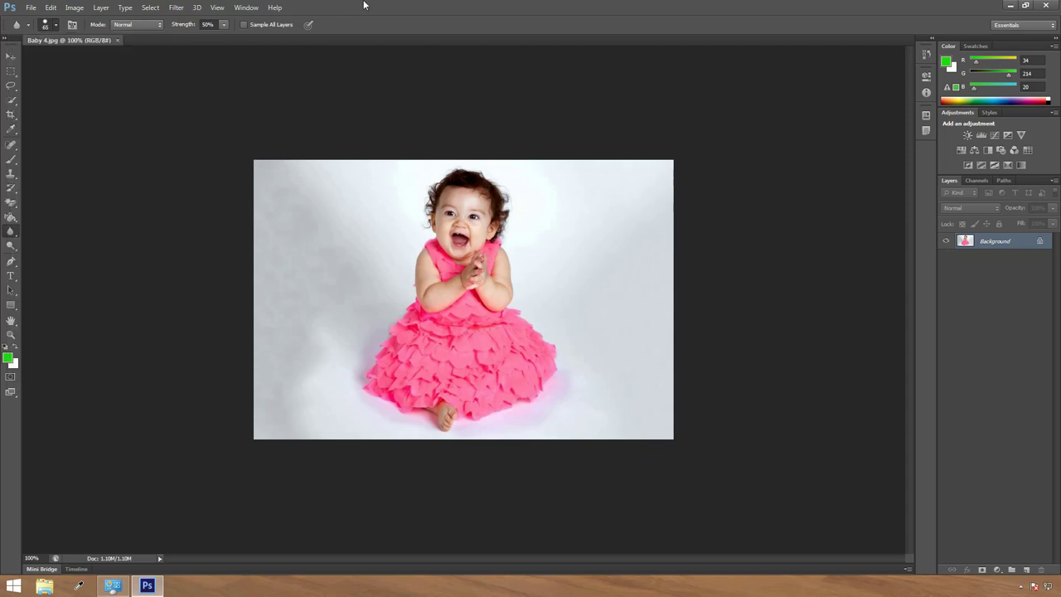
# - Blur the backdrop, dress hem and feet, then set brush hardness to about 35%
pyautogui.moveTo(315, 329); pyautogui.dragTo(337, 218)
pyautogui.moveTo(545, 371)
pyautogui.mouseDown()
pyautogui.moveTo(420, 408)
pyautogui.moveTo(460, 426)
pyautogui.moveTo(465, 347)
pyautogui.moveTo(375, 347)
pyautogui.moveTo(387, 377)
pyautogui.moveTo(346, 392)
pyautogui.moveTo(484, 371)
pyautogui.moveTo(457, 354)
pyautogui.moveTo(523, 325)
pyautogui.moveTo(465, 327)
pyautogui.moveTo(483, 328)
pyautogui.moveTo(441, 358)
pyautogui.moveTo(413, 402)
pyautogui.moveTo(421, 425)
pyautogui.mouseUp()
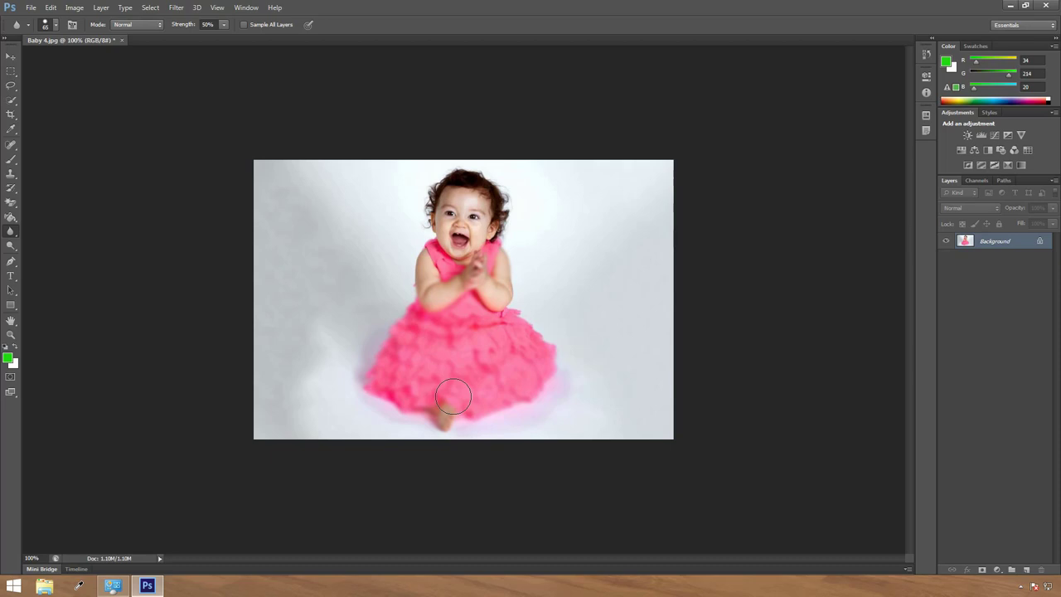
pyautogui.rightClick(11, 230)
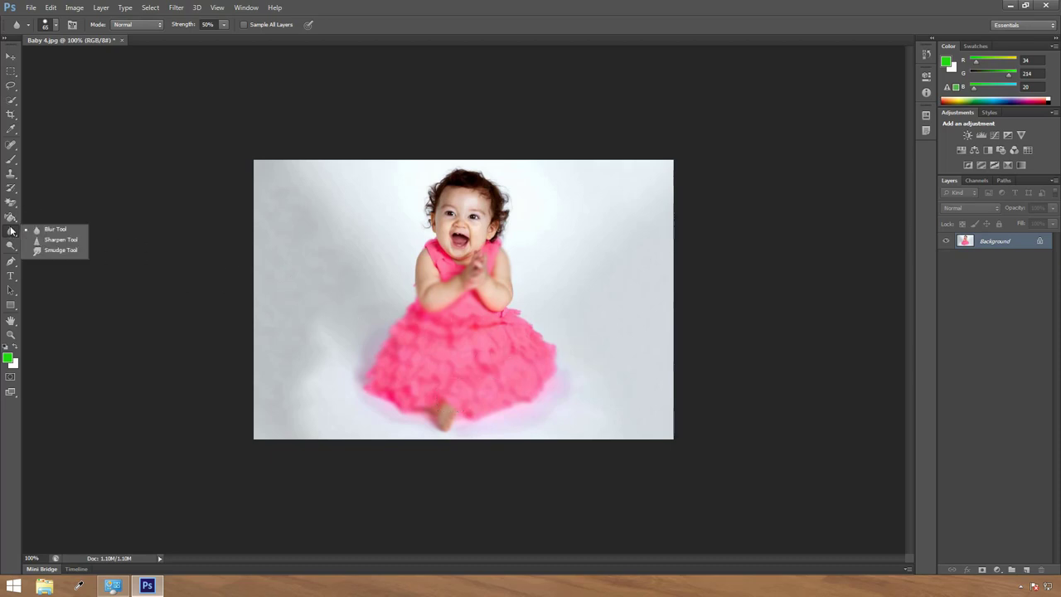
pyautogui.click(57, 26)
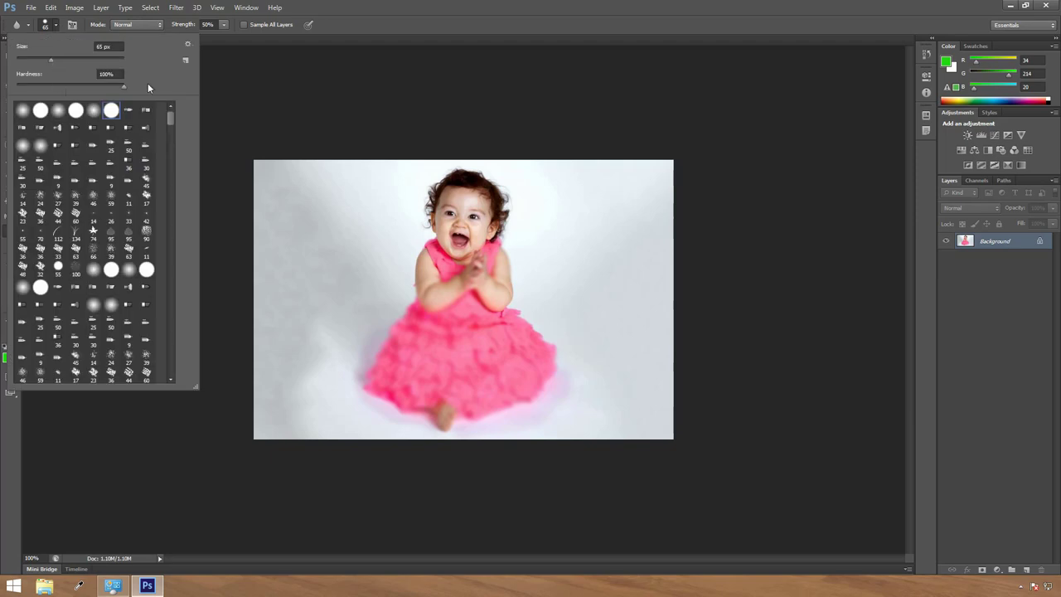
pyautogui.moveTo(123, 86); pyautogui.dragTo(54, 86)
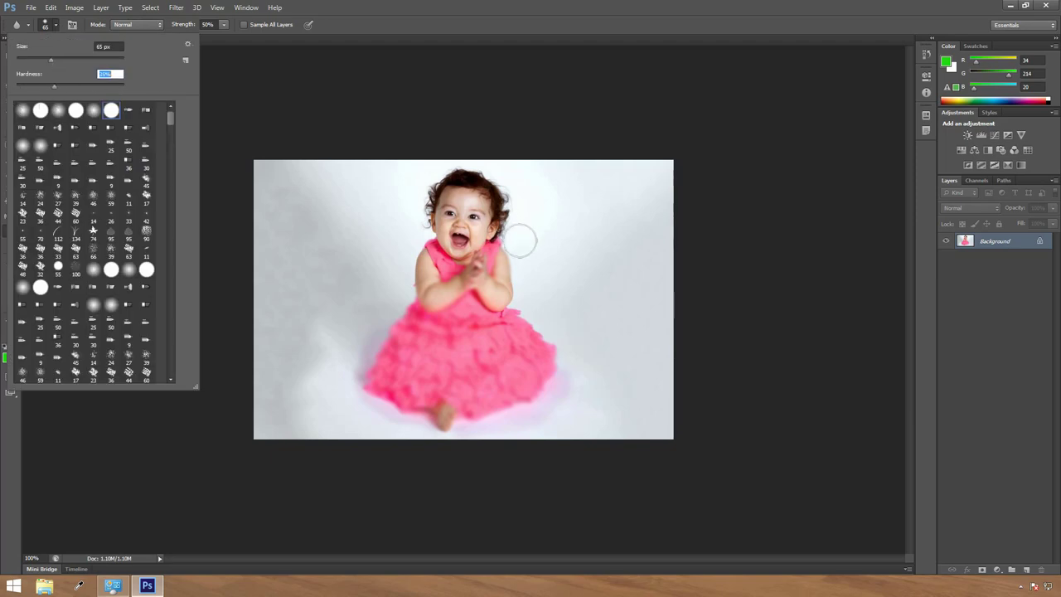
pyautogui.press('Return')
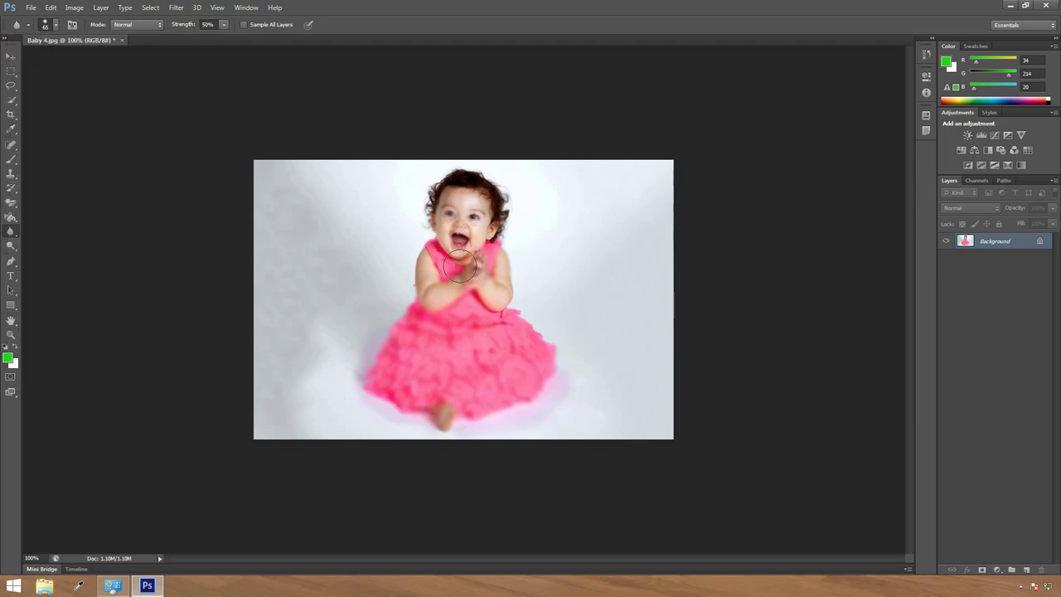
pyautogui.click(17, 231)
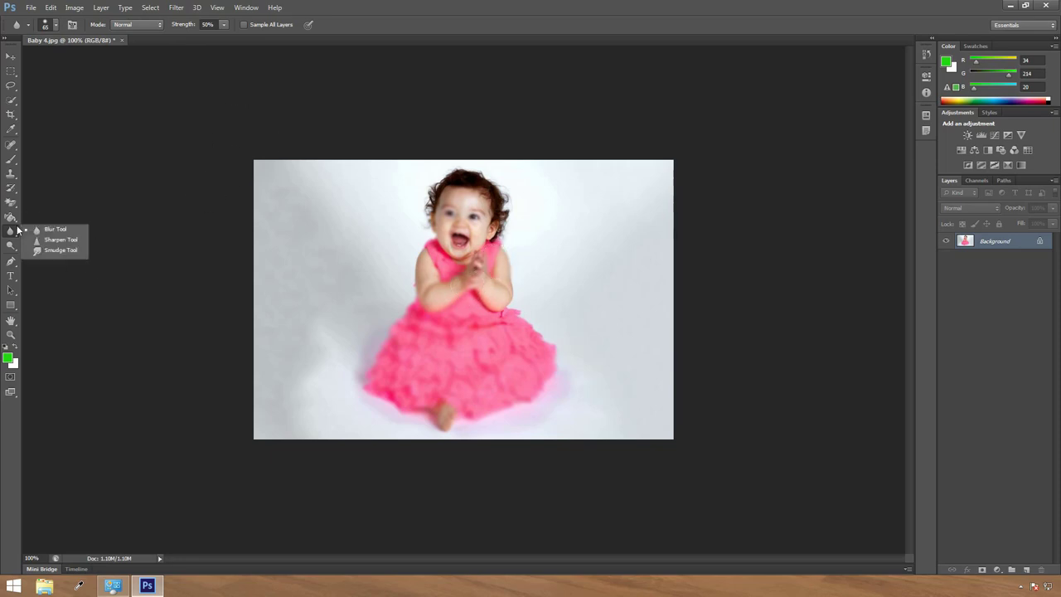
# - Close the blurred Baby 4 photo without saving
pyautogui.click(60, 240)
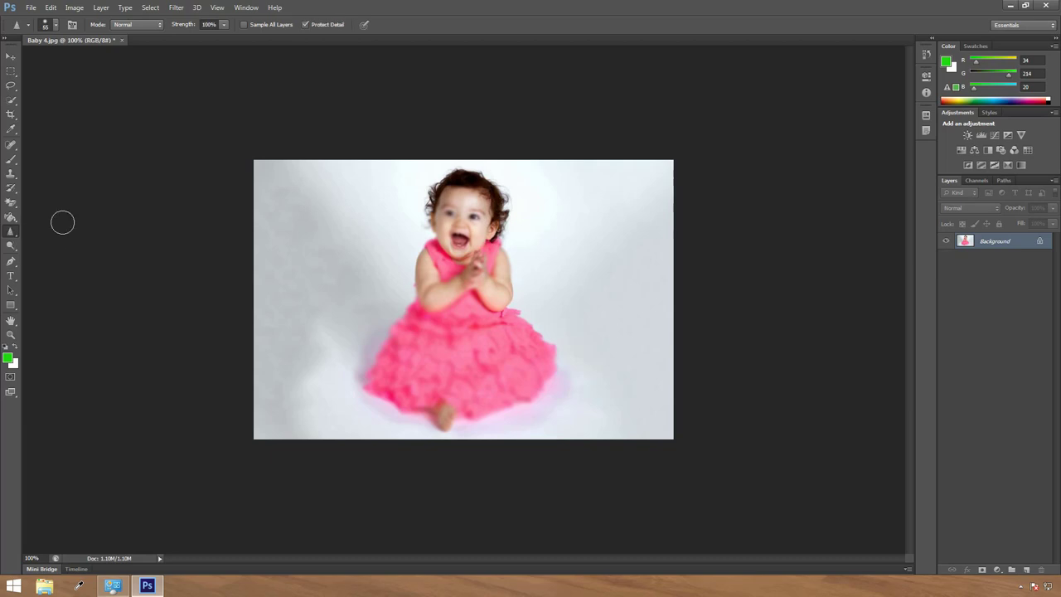
pyautogui.click(121, 40)
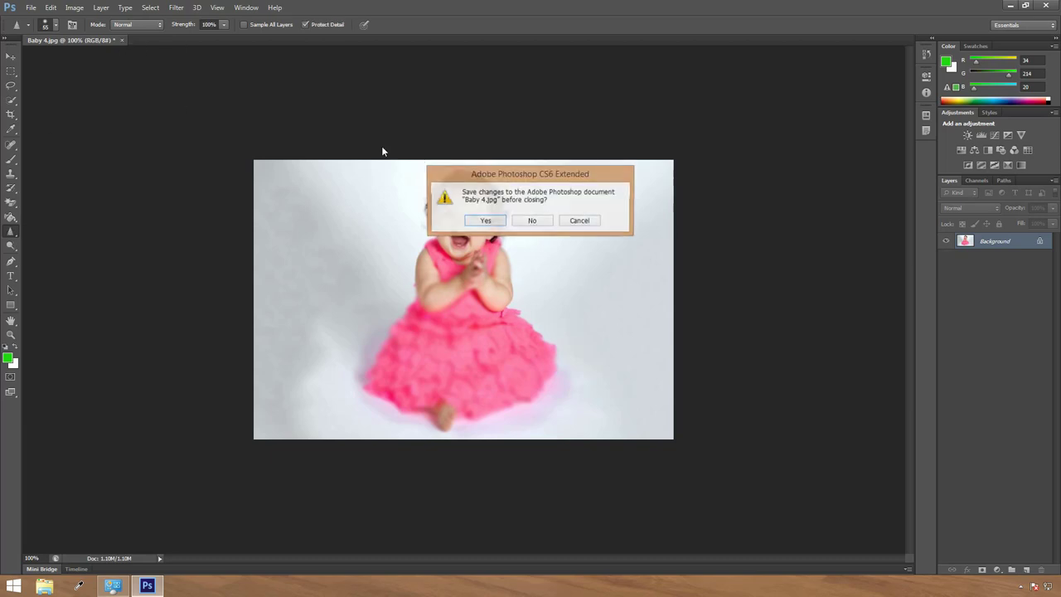
pyautogui.click(531, 222)
# - Open Baby 2.jpg and select the Sharpen Tool
pyautogui.click(31, 8)
pyautogui.click(41, 33)
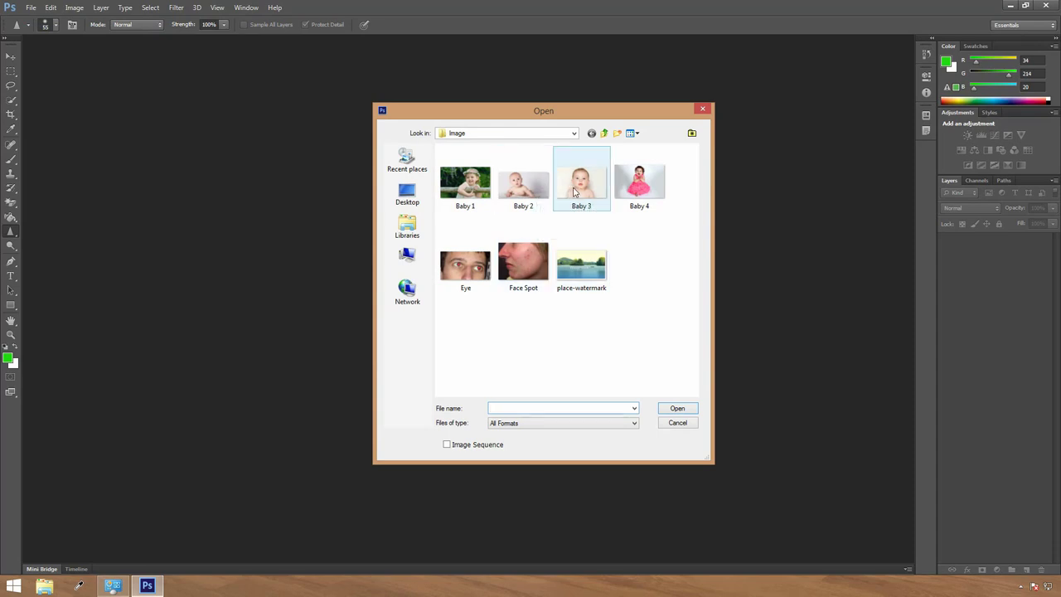
pyautogui.click(537, 199)
pyautogui.click(675, 408)
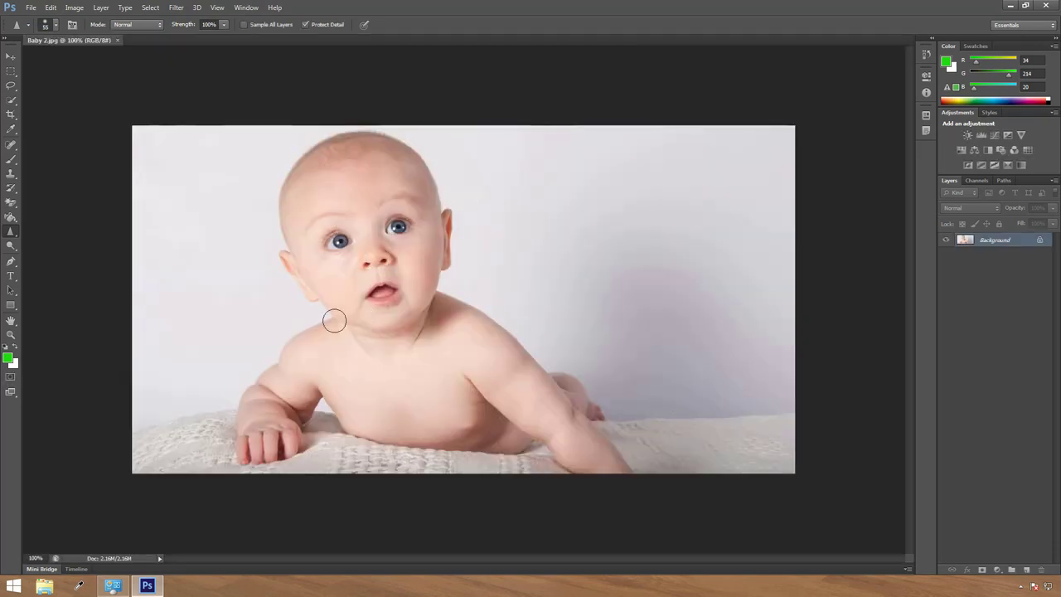
pyautogui.click(11, 233)
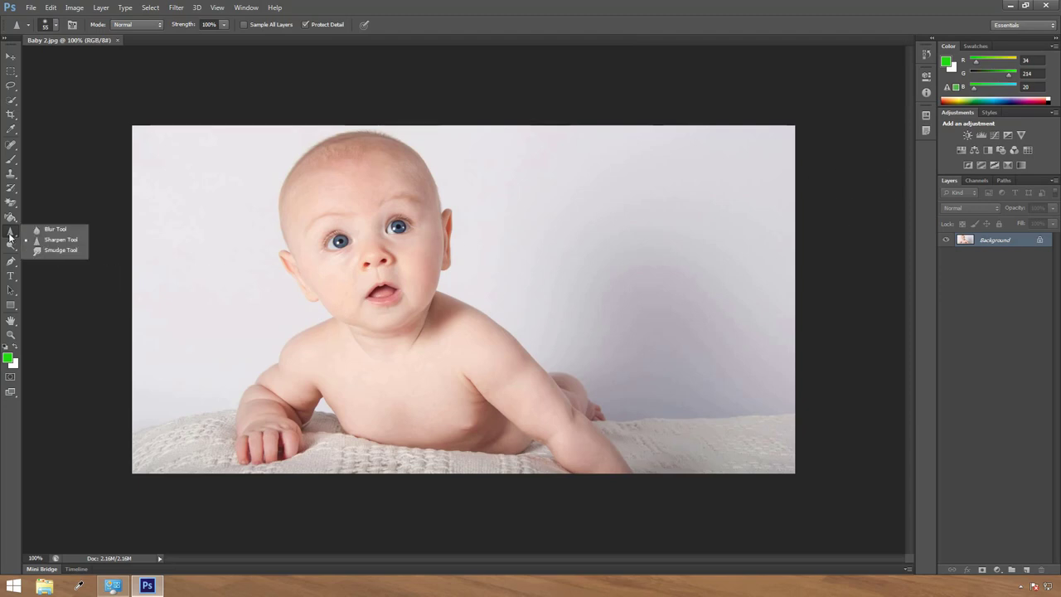
pyautogui.click(69, 239)
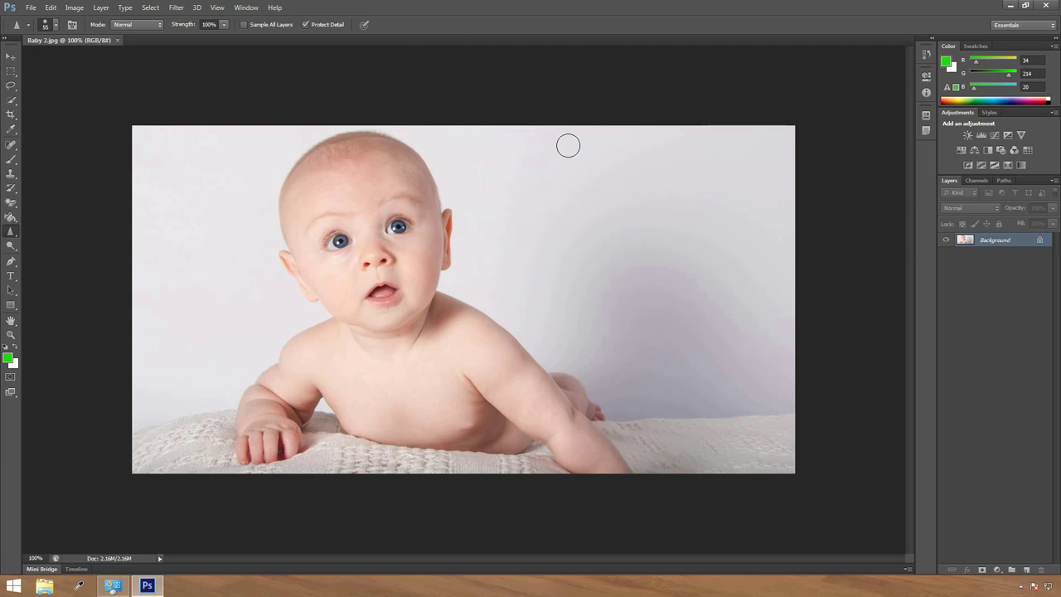
# - Select the Sharpen Tool and sharpen the baby's whole forehead
pyautogui.click(9, 230)
pyautogui.click(42, 243)
pyautogui.moveTo(325, 205)
pyautogui.mouseDown()
pyautogui.moveTo(377, 176)
pyautogui.moveTo(339, 208)
pyautogui.mouseUp()
pyautogui.moveTo(382, 163)
pyautogui.mouseDown()
pyautogui.moveTo(348, 167)
pyautogui.moveTo(321, 177)
pyautogui.moveTo(313, 280)
pyautogui.moveTo(358, 255)
pyautogui.moveTo(342, 264)
pyautogui.moveTo(320, 215)
pyautogui.moveTo(282, 206)
pyautogui.moveTo(305, 224)
pyautogui.moveTo(303, 280)
pyautogui.moveTo(322, 235)
pyautogui.mouseUp()
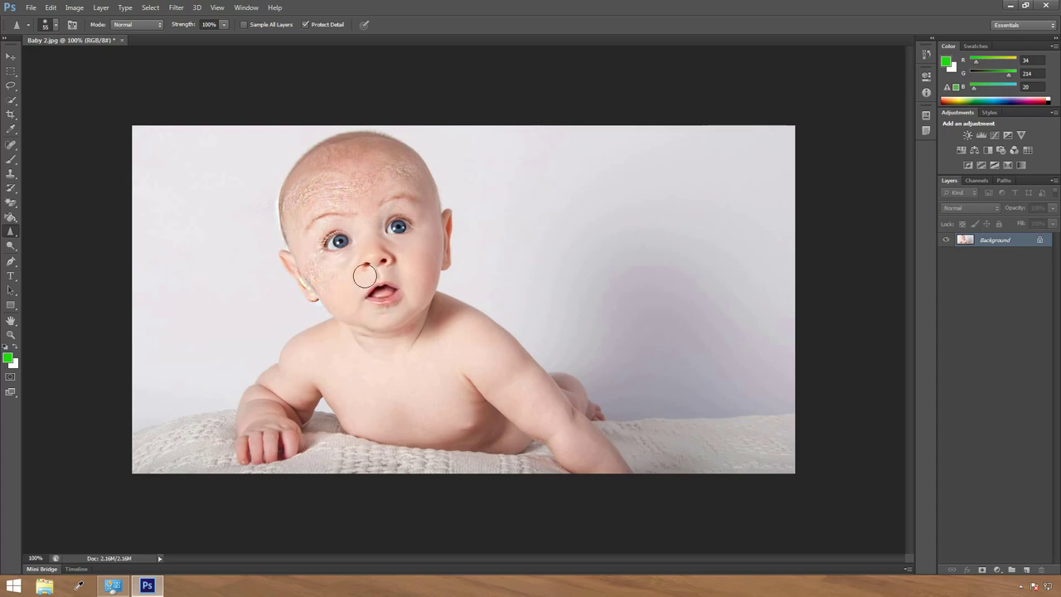
# - Sharpen the left eye, right cheek, neck, shoulder and nose until gritty
pyautogui.moveTo(380, 221)
pyautogui.mouseDown()
pyautogui.moveTo(337, 241)
pyautogui.moveTo(361, 224)
pyautogui.moveTo(350, 215)
pyautogui.moveTo(355, 320)
pyautogui.mouseUp()
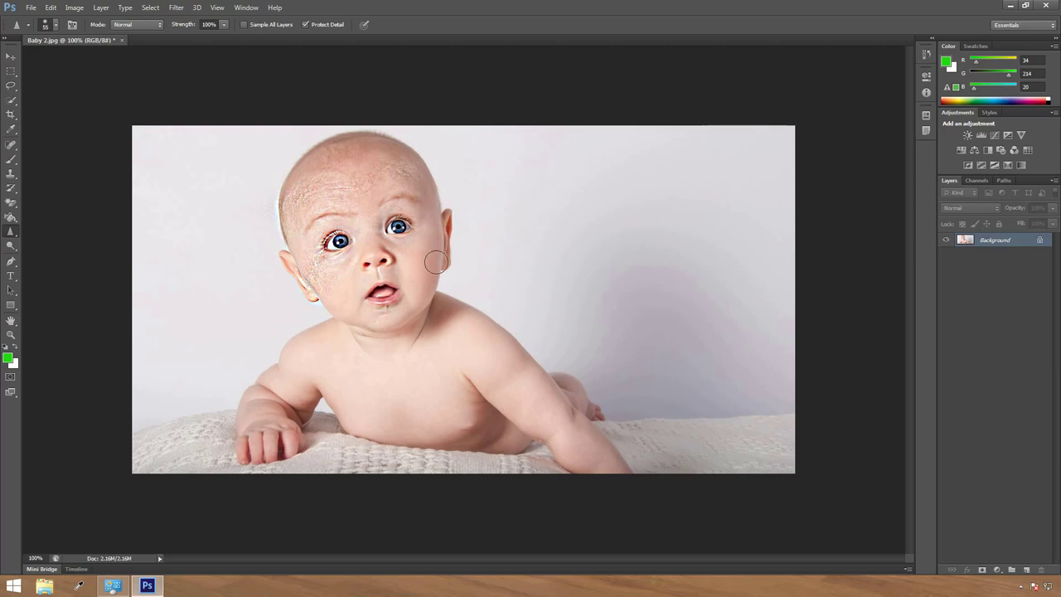
pyautogui.moveTo(416, 269)
pyautogui.mouseDown()
pyautogui.moveTo(404, 292)
pyautogui.moveTo(427, 282)
pyautogui.moveTo(438, 249)
pyautogui.moveTo(430, 282)
pyautogui.moveTo(406, 244)
pyautogui.moveTo(420, 213)
pyautogui.moveTo(413, 260)
pyautogui.mouseUp()
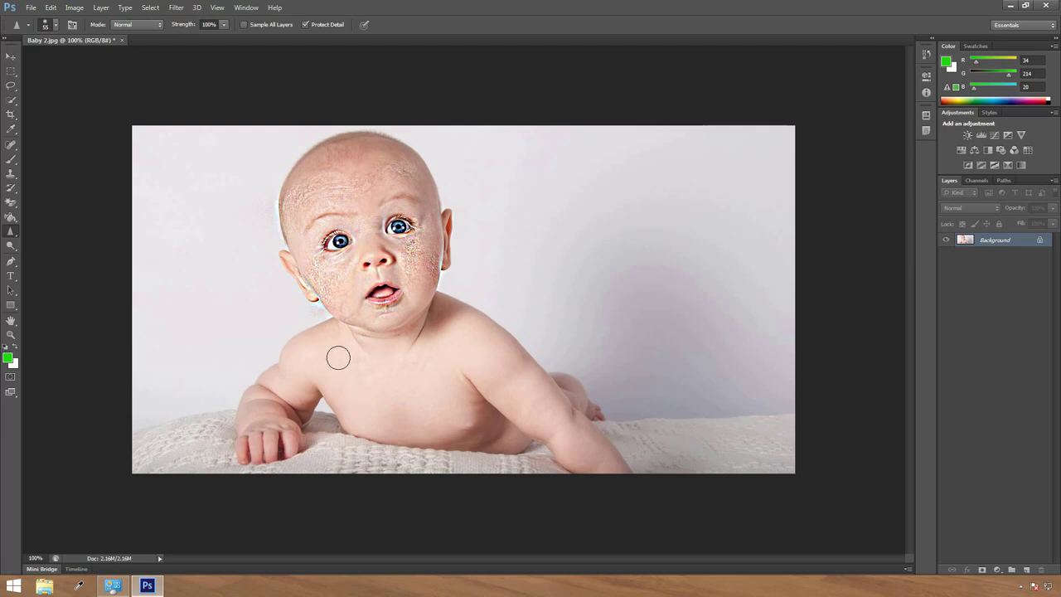
pyautogui.moveTo(291, 359)
pyautogui.mouseDown()
pyautogui.moveTo(291, 342)
pyautogui.moveTo(327, 339)
pyautogui.mouseUp()
pyautogui.moveTo(364, 300)
pyautogui.mouseDown()
pyautogui.moveTo(373, 191)
pyautogui.moveTo(359, 181)
pyautogui.moveTo(348, 243)
pyautogui.moveTo(362, 279)
pyautogui.moveTo(411, 225)
pyautogui.moveTo(356, 276)
pyautogui.moveTo(389, 259)
pyautogui.mouseUp()
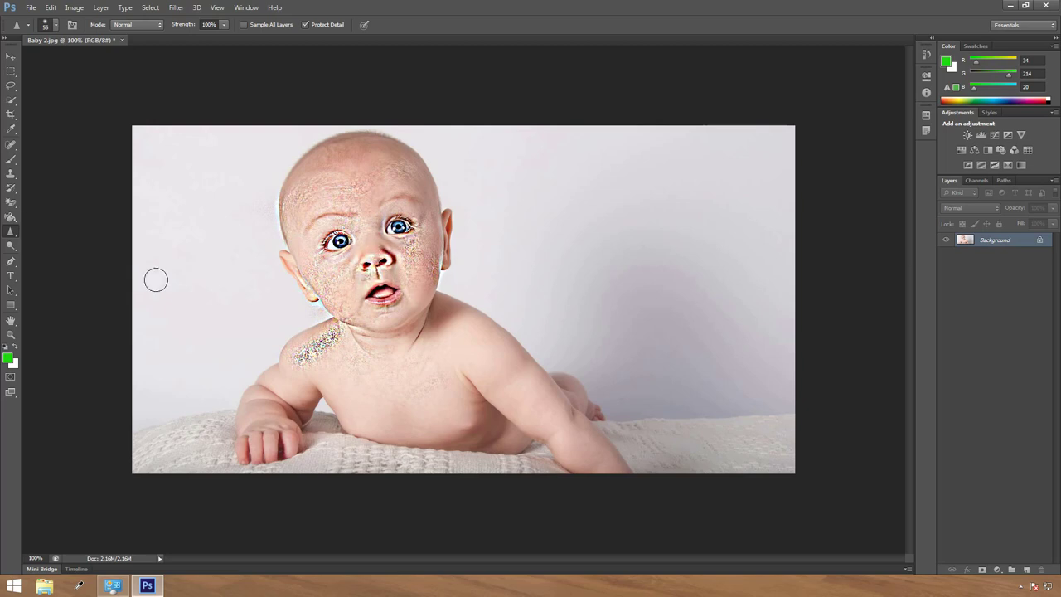
pyautogui.rightClick(11, 231)
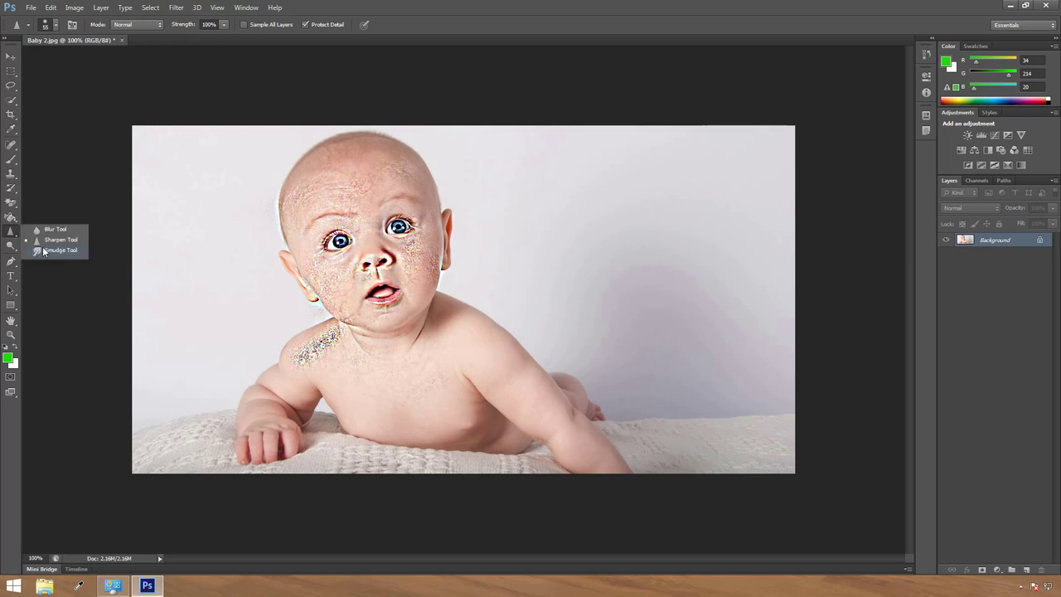
# - Switch to the Smudge Tool and smear the baby's left and right ears
pyautogui.click(50, 251)
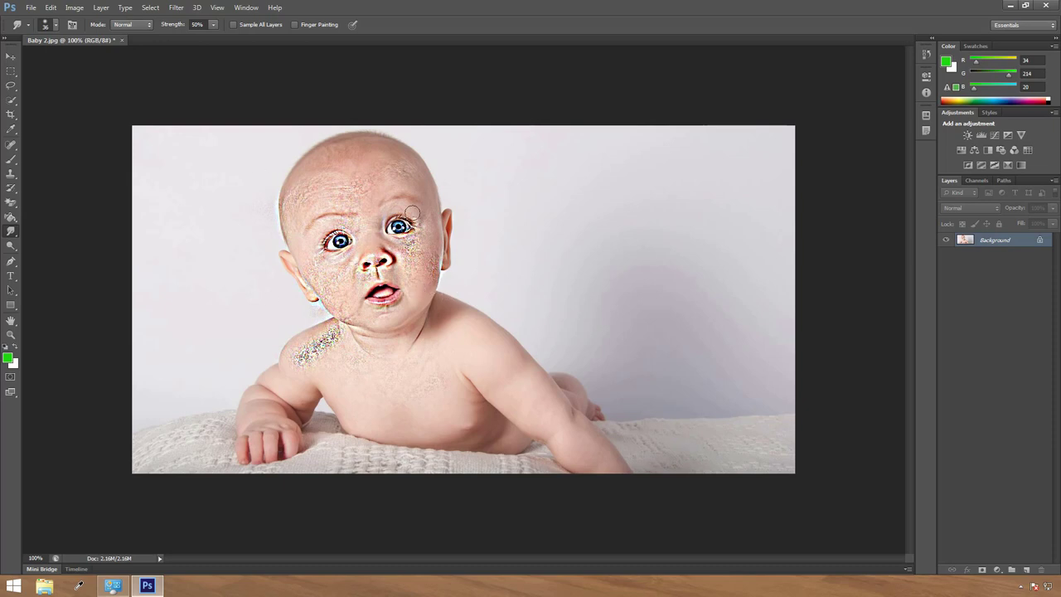
pyautogui.moveTo(290, 249)
pyautogui.mouseDown()
pyautogui.moveTo(252, 289)
pyautogui.moveTo(320, 253)
pyautogui.moveTo(274, 307)
pyautogui.moveTo(301, 258)
pyautogui.moveTo(274, 284)
pyautogui.moveTo(309, 284)
pyautogui.moveTo(353, 309)
pyautogui.moveTo(353, 340)
pyautogui.moveTo(328, 326)
pyautogui.moveTo(367, 287)
pyautogui.moveTo(342, 306)
pyautogui.moveTo(413, 256)
pyautogui.moveTo(407, 361)
pyautogui.moveTo(375, 314)
pyautogui.moveTo(372, 346)
pyautogui.mouseUp()
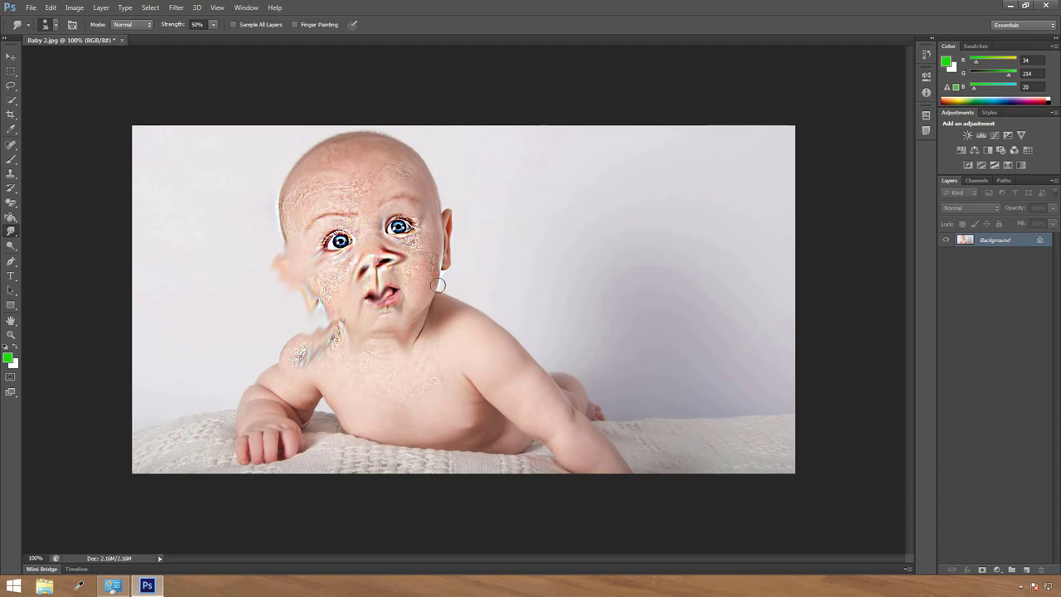
pyautogui.moveTo(446, 272); pyautogui.dragTo(454, 218)
# - Enlarge the smudge brush size to 95 px
pyautogui.click(54, 27)
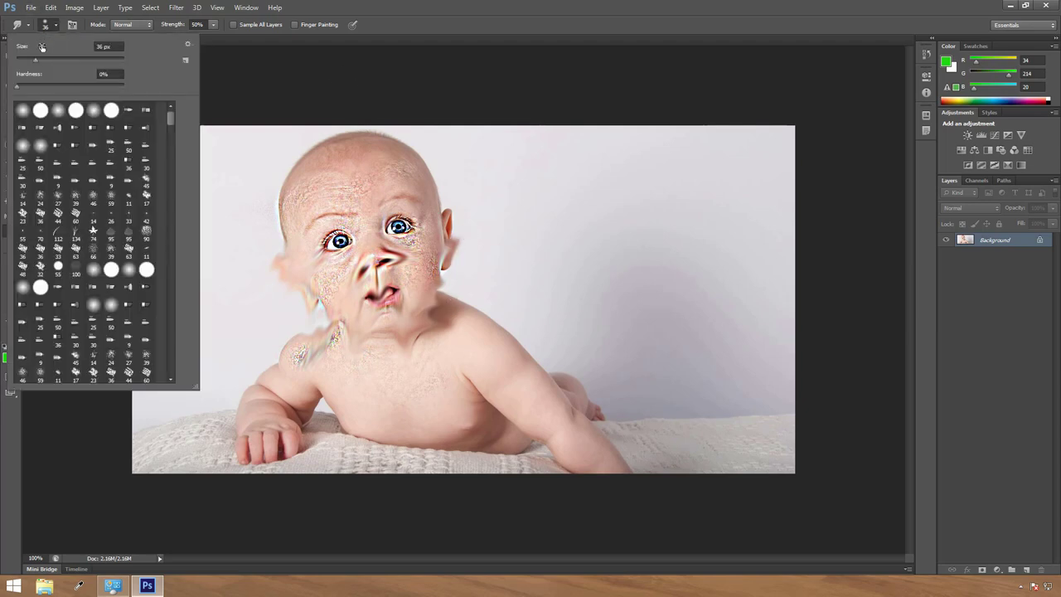
pyautogui.moveTo(34, 63); pyautogui.dragTo(61, 58)
pyautogui.moveTo(17, 86); pyautogui.dragTo(44, 88)
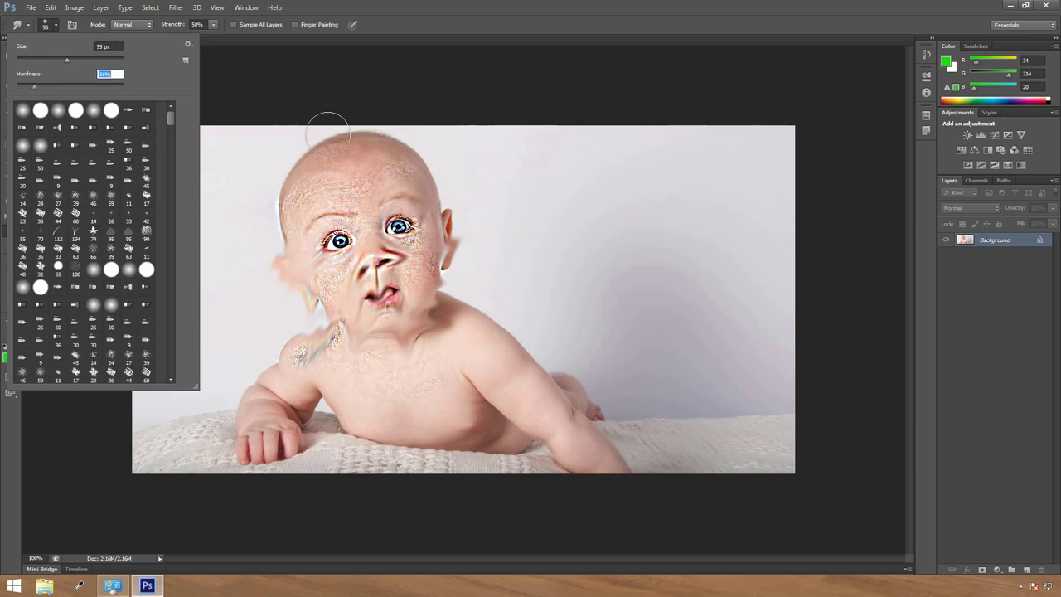
pyautogui.click(448, 166)
# - Smear the top of the head, eyes, cheek, nose and mouth into distorted streaks
pyautogui.moveTo(406, 173); pyautogui.dragTo(466, 162)
pyautogui.moveTo(406, 224); pyautogui.dragTo(516, 222)
pyautogui.moveTo(419, 205); pyautogui.dragTo(274, 191)
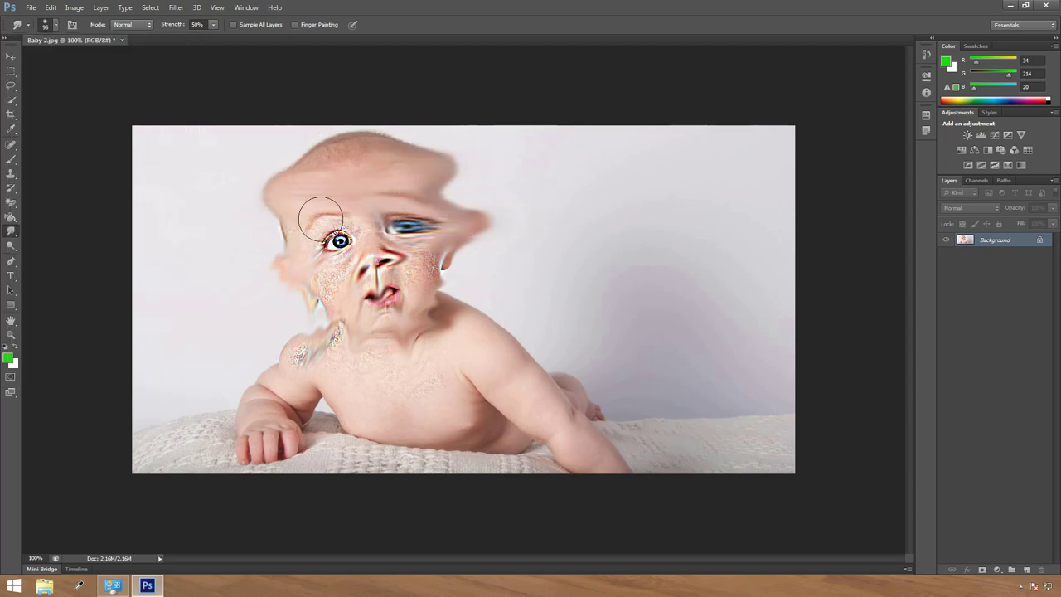
pyautogui.moveTo(340, 238)
pyautogui.mouseDown()
pyautogui.moveTo(291, 303)
pyautogui.moveTo(299, 315)
pyautogui.mouseUp()
pyautogui.moveTo(351, 247); pyautogui.dragTo(380, 308)
# - Replace the Smudge Tool with the Blur Tool from the tool flyout
pyautogui.rightClick(17, 232)
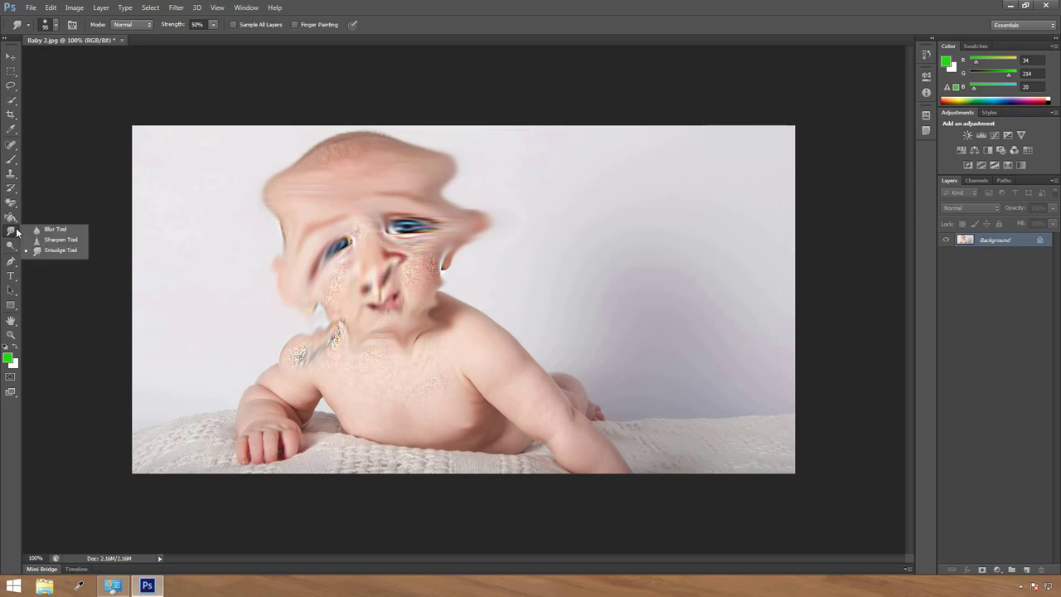
pyautogui.click(40, 227)
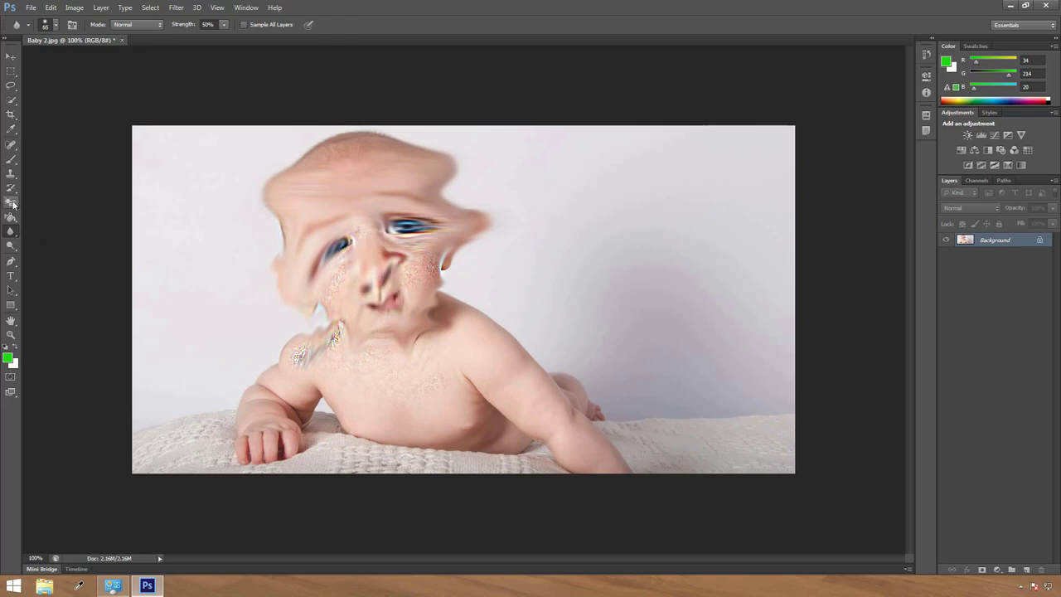